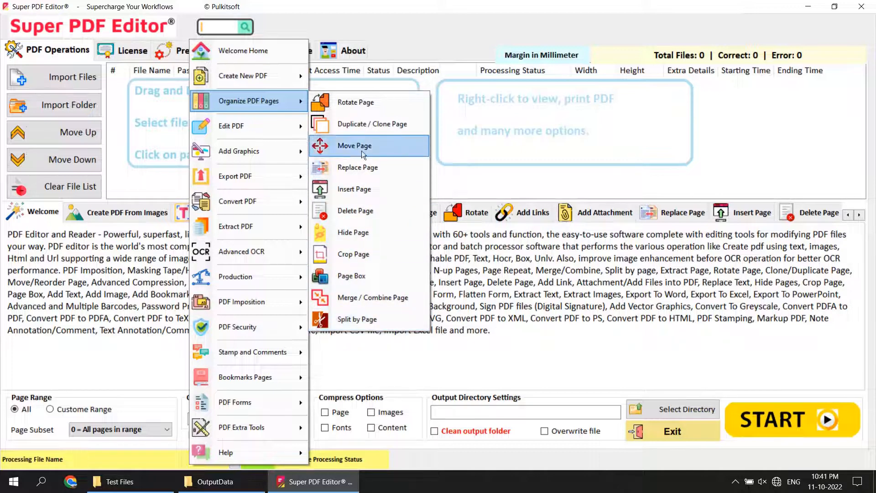
Step: Open the Rotate Page tool and add Test_01 to Test_10 from the PDF folder in Test Files to the file list
left_click(347, 105)
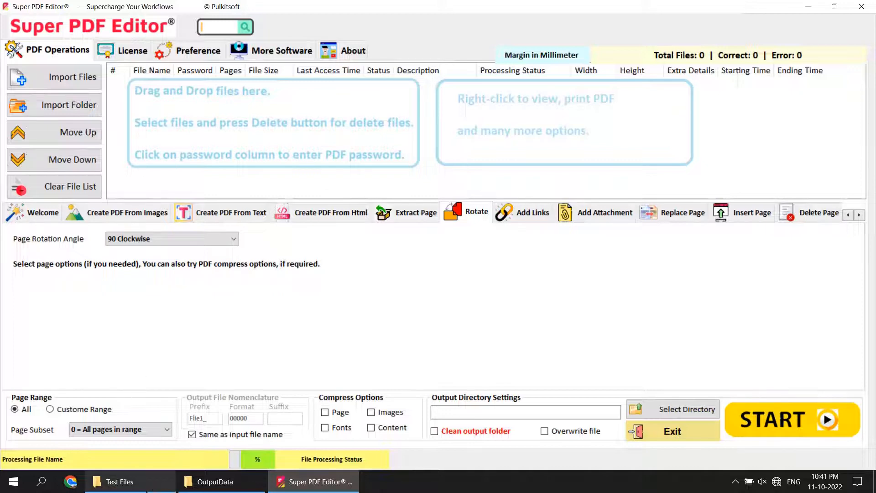
left_click(120, 482)
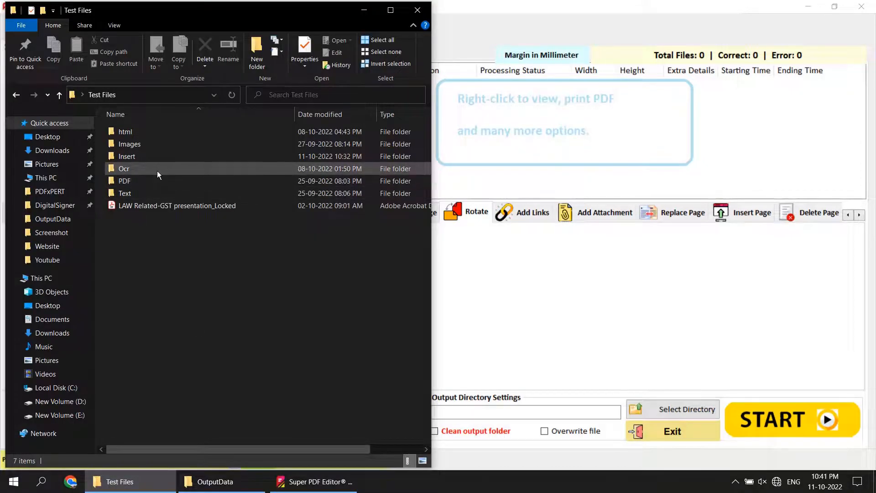
double_click(139, 181)
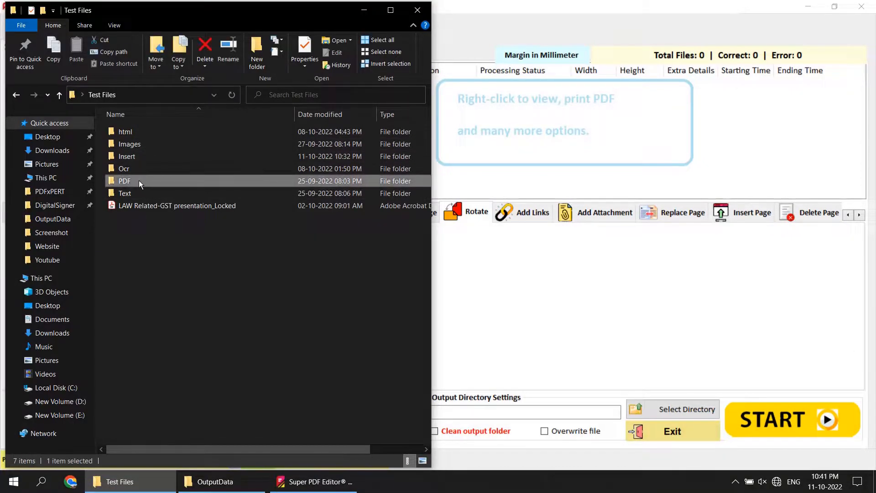
left_click_drag(210, 319, 123, 128)
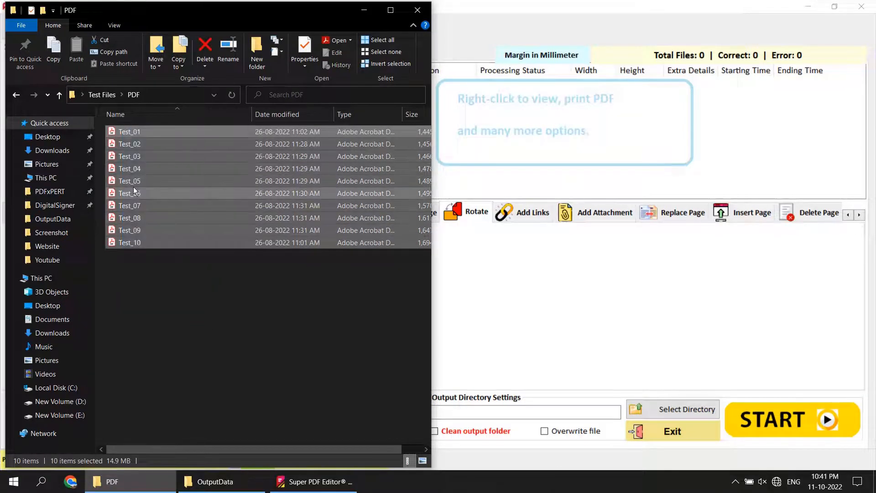
left_click_drag(151, 193, 607, 147)
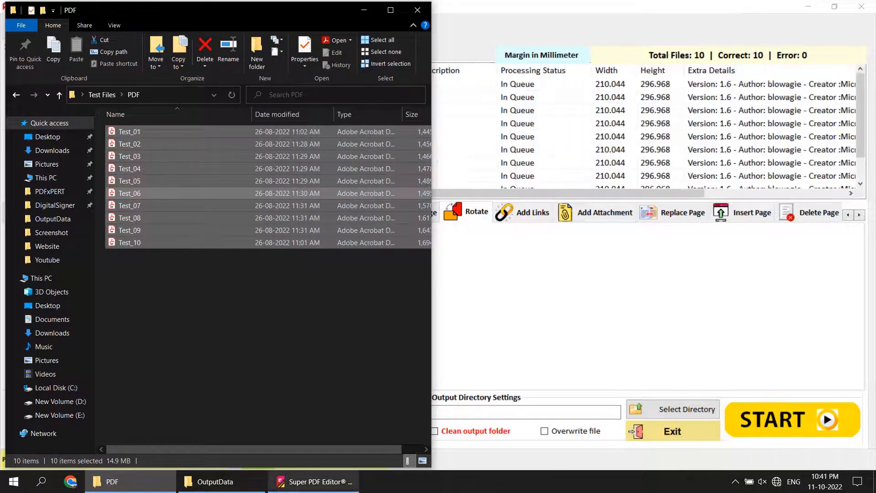
left_click(231, 489)
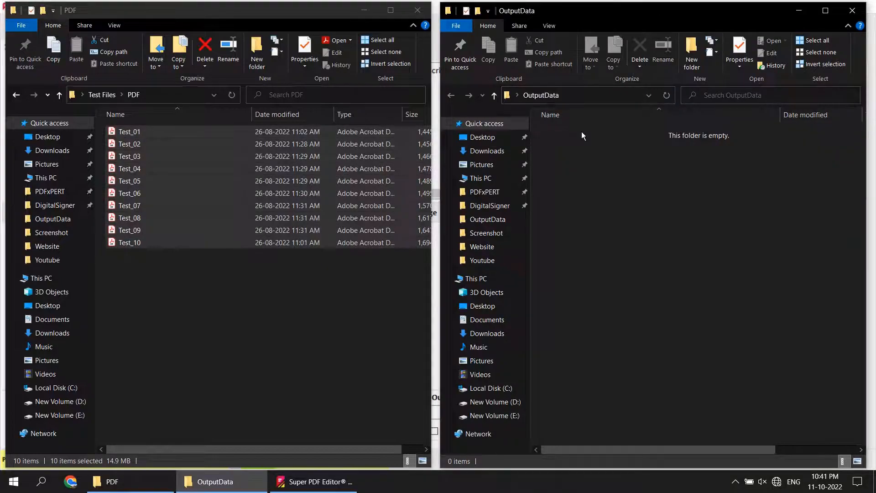
left_click(313, 481)
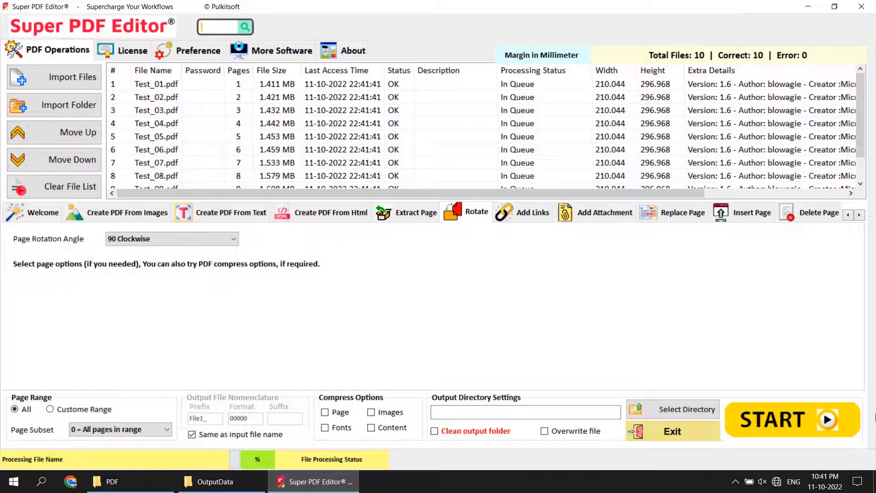
Step: Limit the rotation to the custom page range 6-7 and set the output directory to the desktop's OutputData folder
left_click(62, 412)
type("6-7")
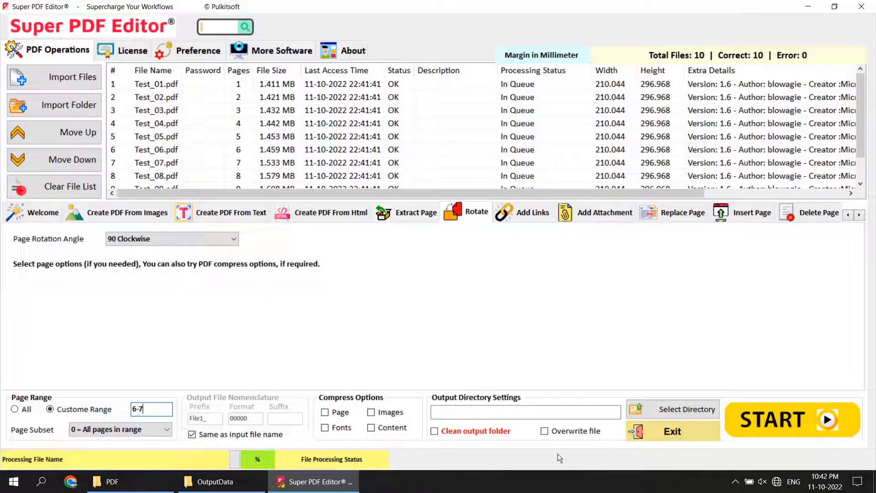
left_click(653, 409)
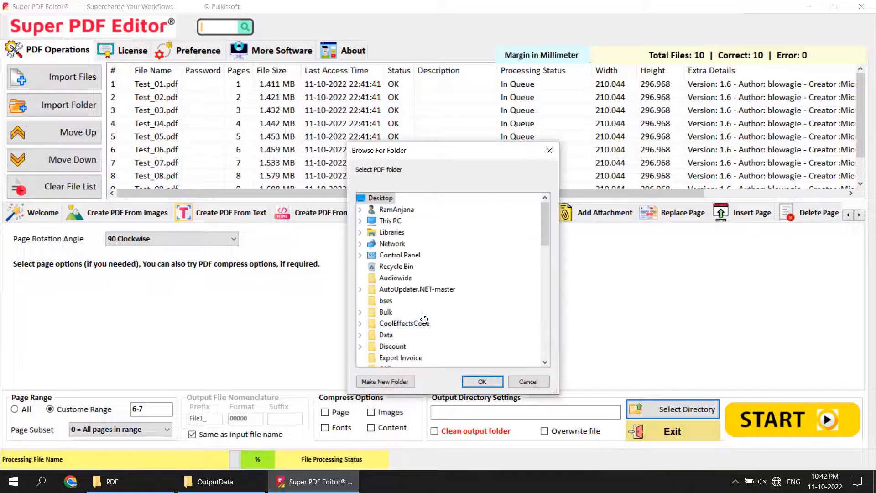
left_click(404, 323)
scroll(411, 329, "down", 8)
left_click(393, 357)
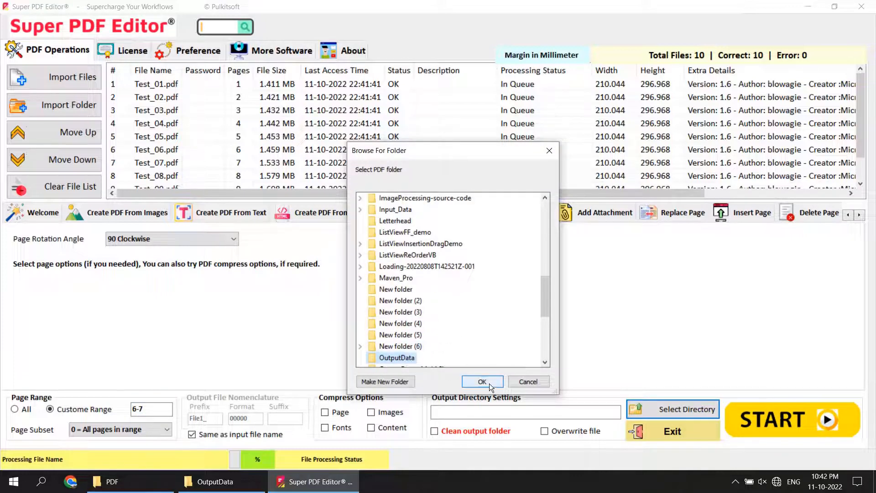
left_click(482, 382)
Step: Allow overwriting of existing files and run the 90 Clockwise rotation on the loaded PDFs
left_click(584, 432)
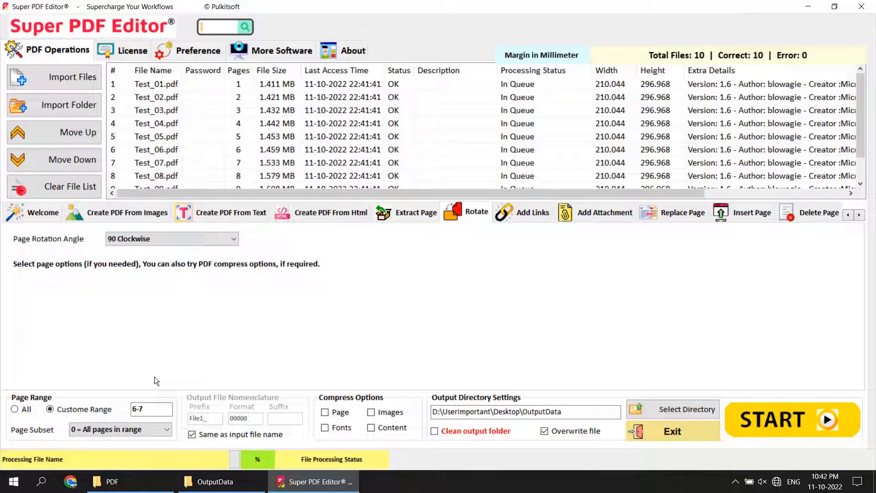
left_click(729, 406)
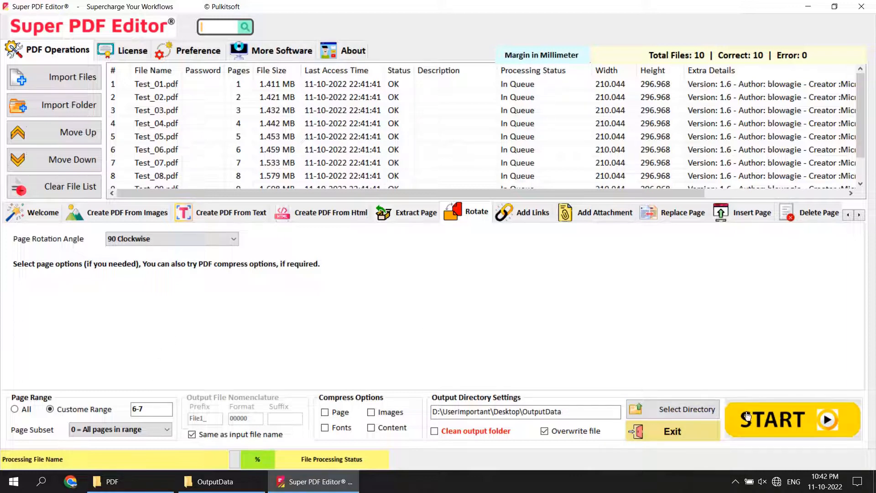
left_click(485, 283)
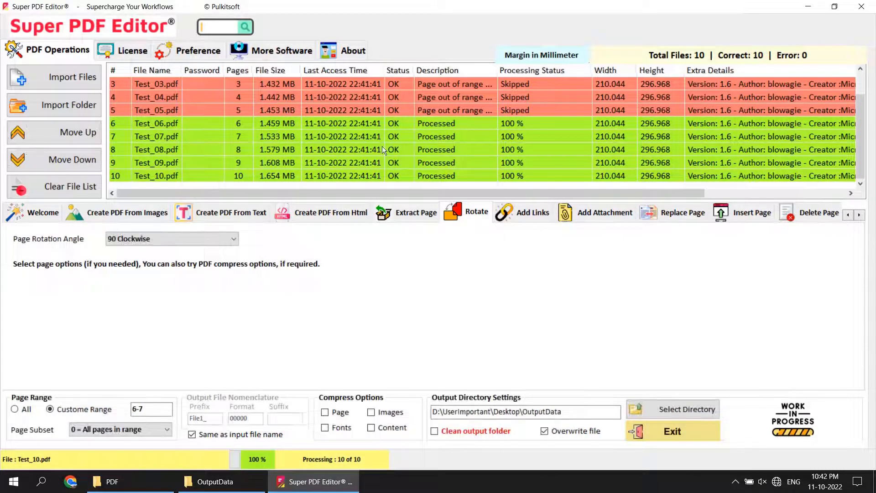
Step: Open Test_09 from the OutputData folder and page through it to check the rotation of pages 6 and 7
left_click(196, 483)
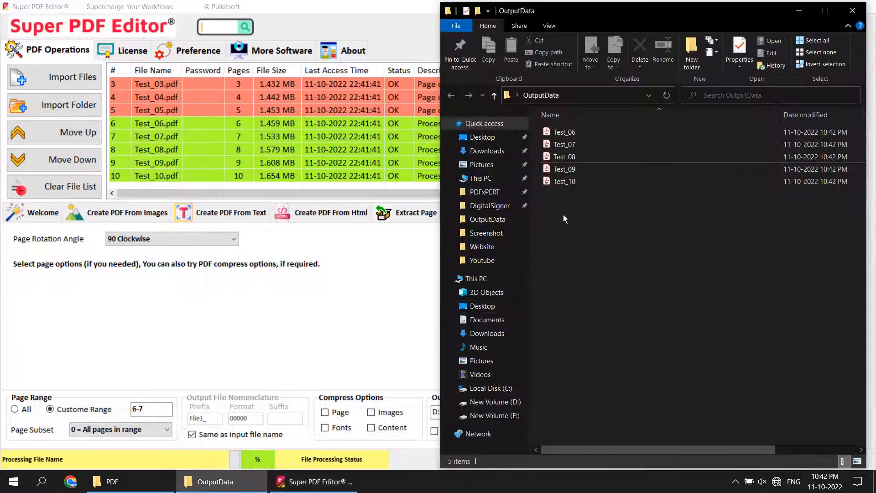
double_click(565, 167)
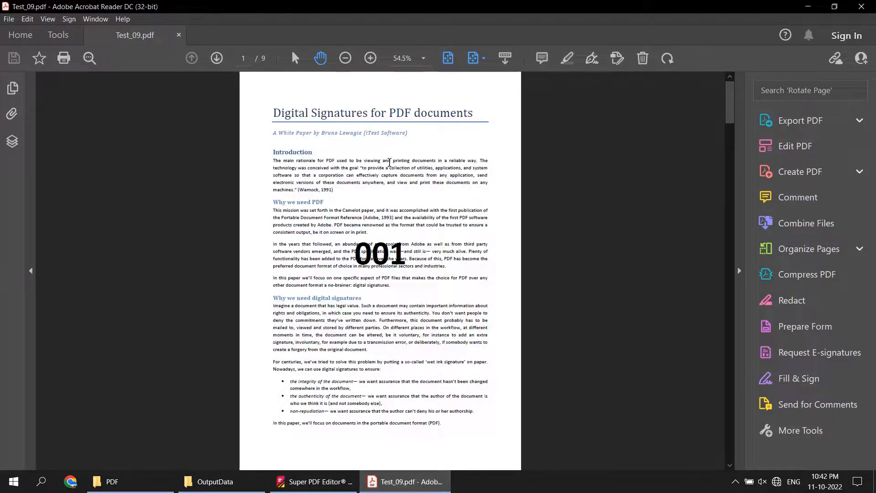
left_click(220, 60)
left_click(219, 59)
left_click(219, 59)
left_click(219, 60)
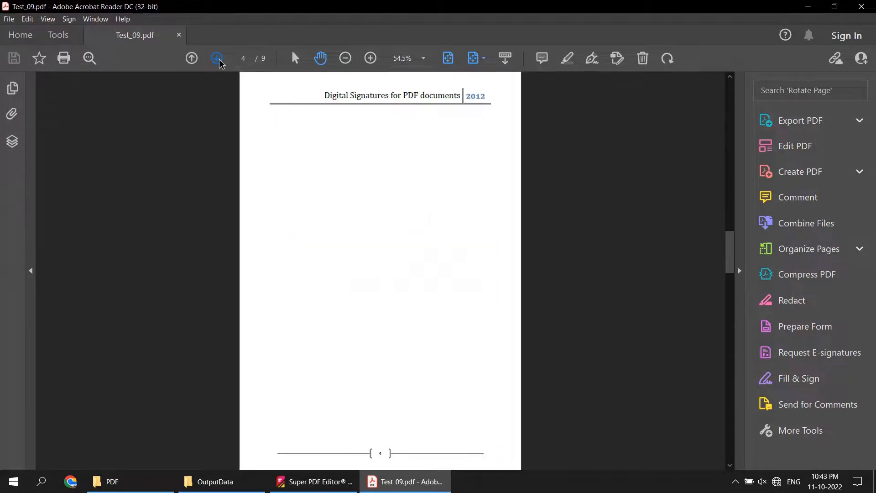
left_click(220, 60)
left_click(217, 58)
left_click(217, 58)
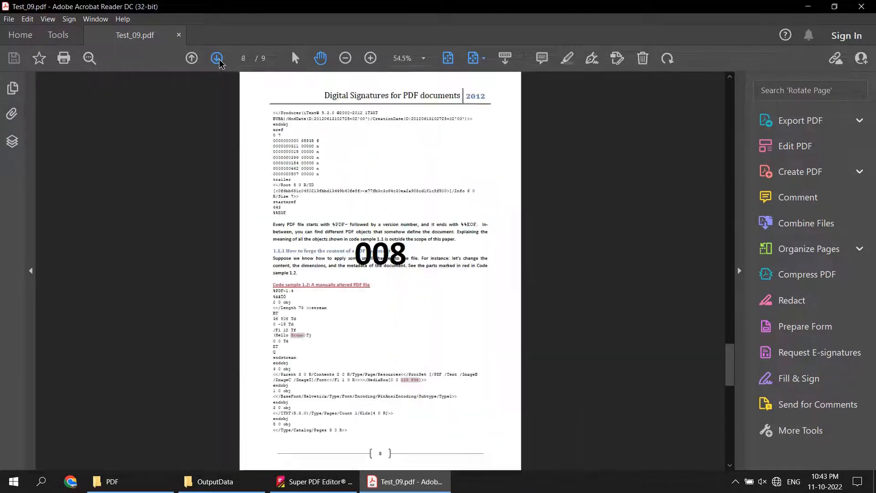
scroll(467, 258, "down", 2)
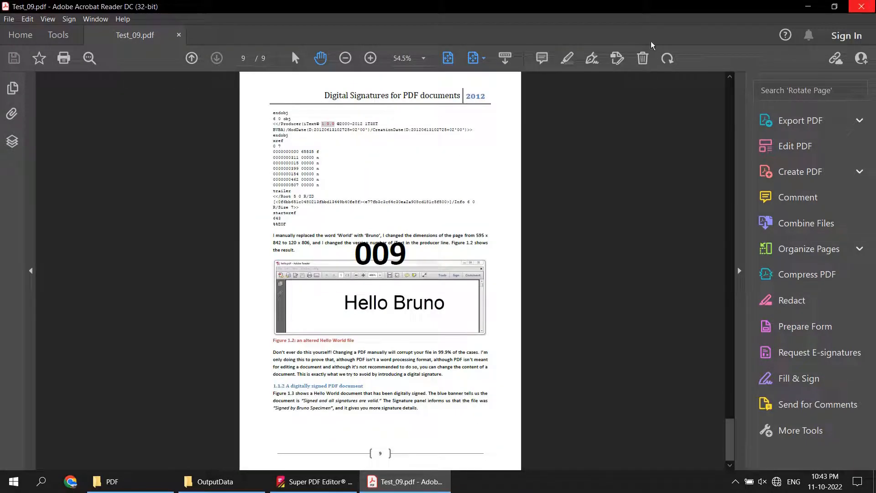
left_click(192, 58)
left_click(191, 58)
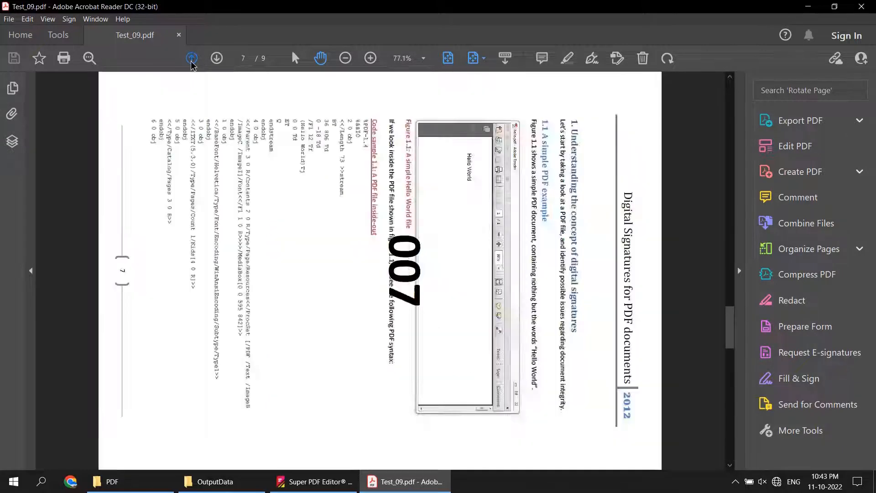
left_click(191, 58)
left_click(192, 58)
left_click(871, 10)
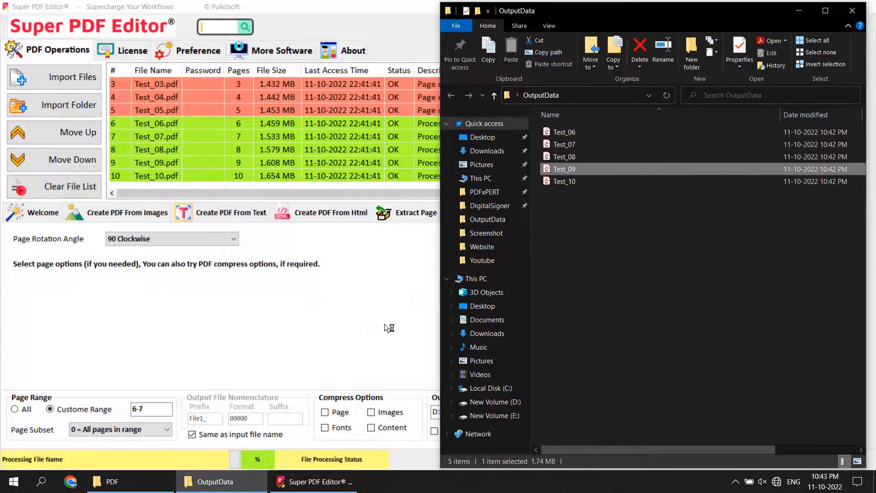
Step: Switch back to Super PDF Editor and run Duplicate / Clone Page on the loaded PDFs with the custom page range 7
left_click(384, 324)
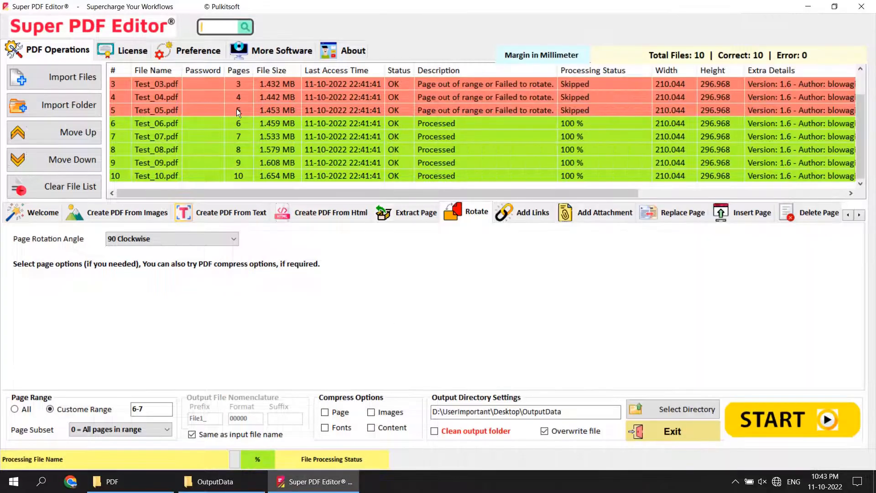
left_click(224, 24)
mouse_move(256, 98)
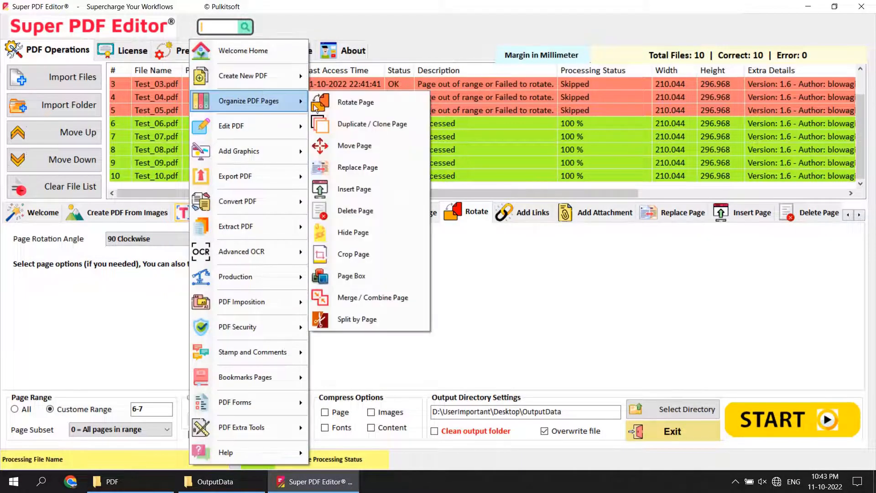
left_click(390, 131)
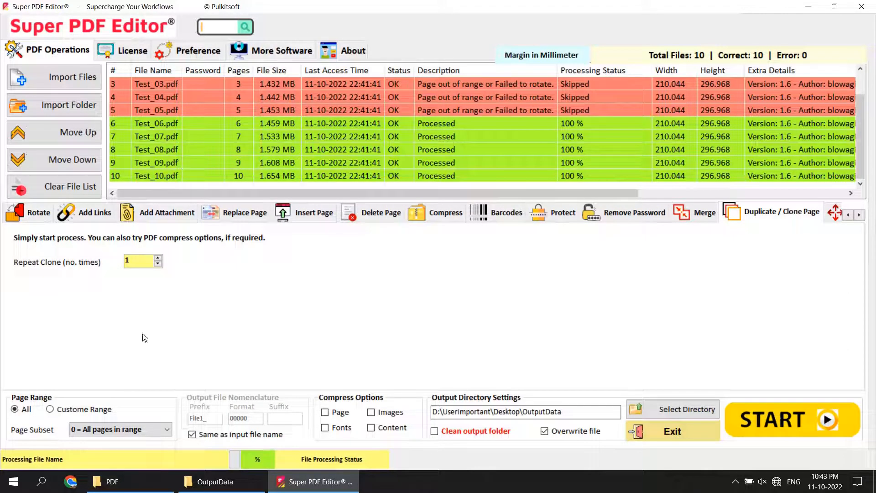
left_click(61, 407)
type("7")
left_click(791, 418)
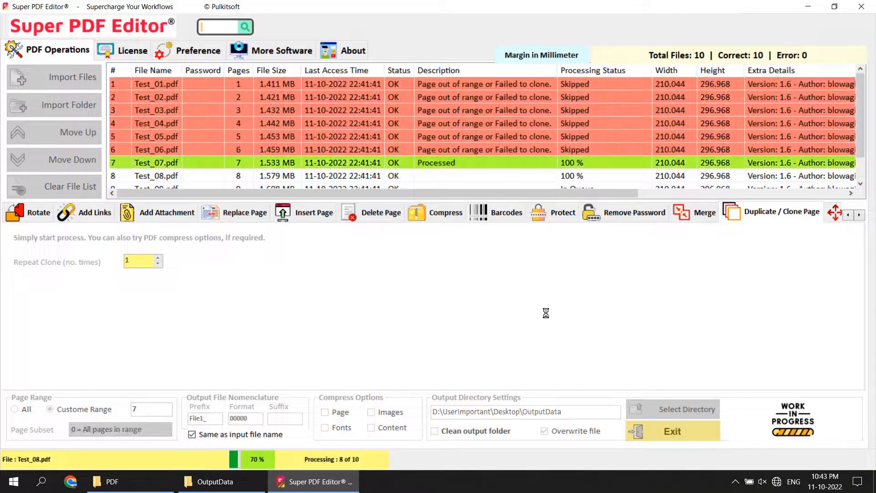
left_click(485, 282)
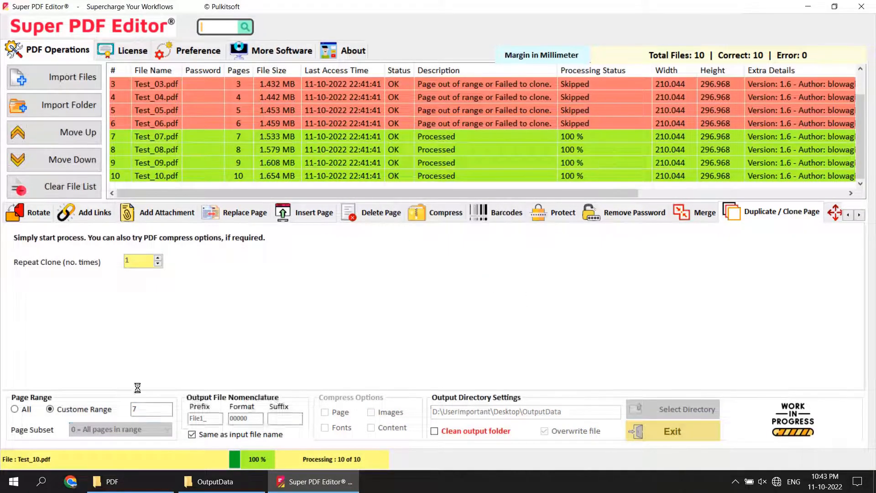
Step: Open Test_10 from the OutputData folder and page through it to check the duplicate of page 7
mouse_move(210, 489)
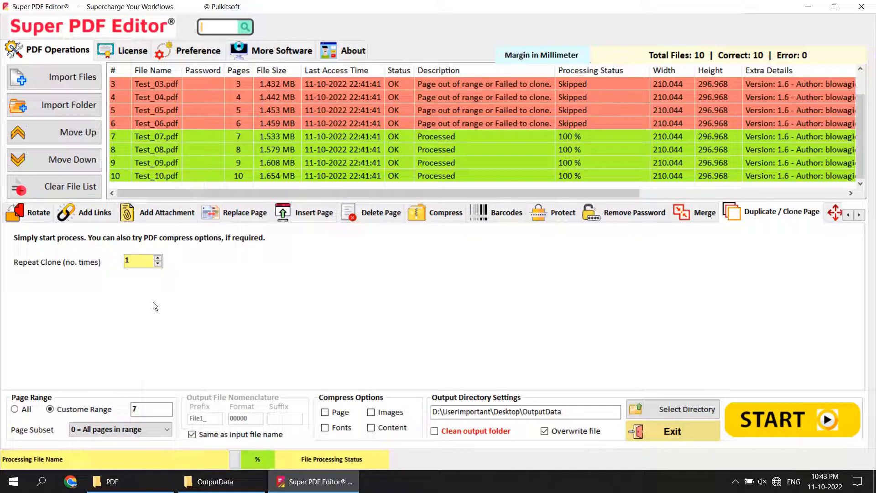
left_click(214, 482)
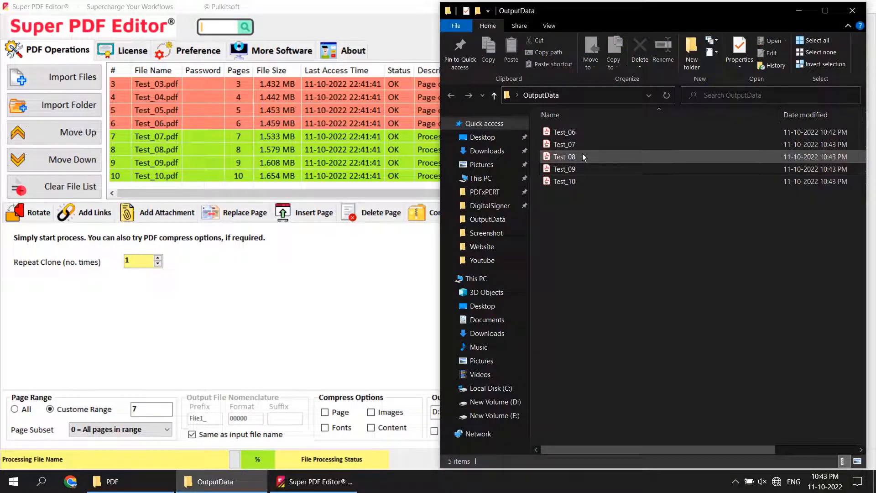
double_click(566, 182)
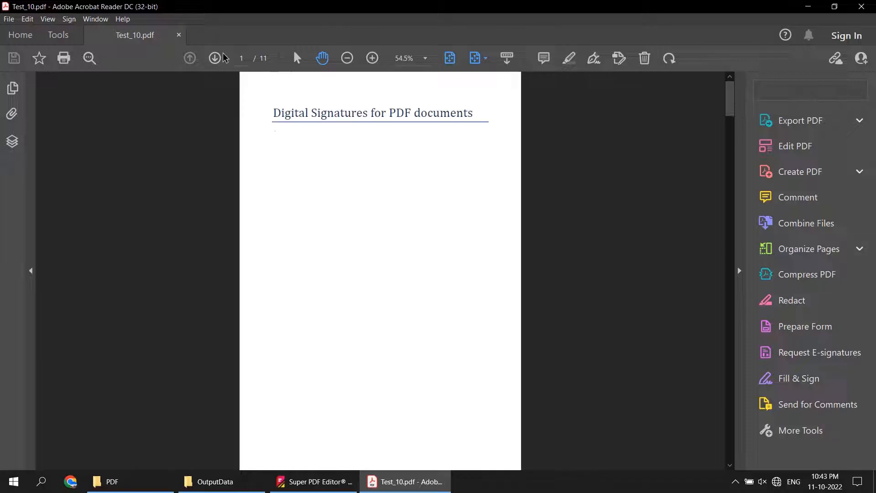
left_click(216, 57)
left_click(217, 57)
left_click(216, 57)
left_click(216, 57)
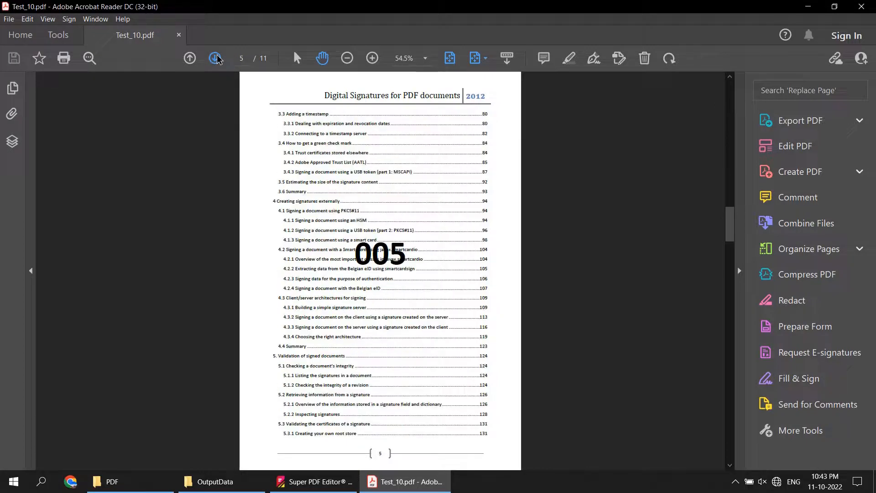
left_click(216, 57)
left_click(216, 57)
left_click(216, 57)
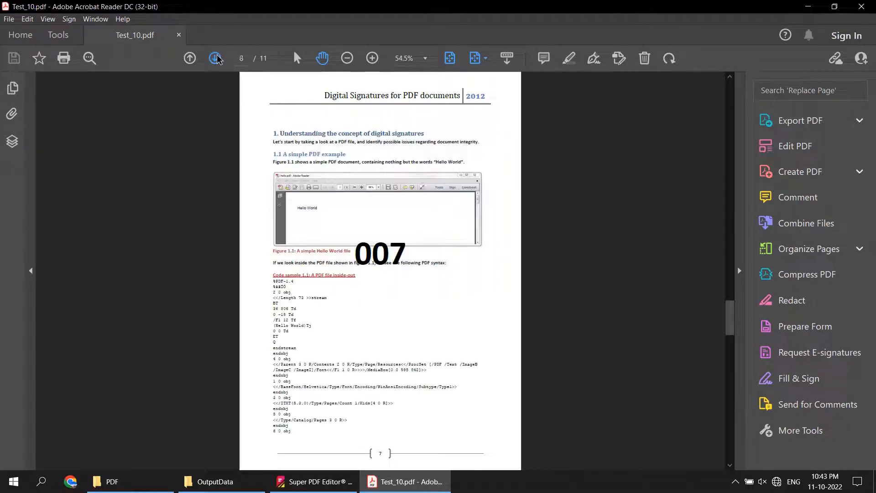
left_click(217, 58)
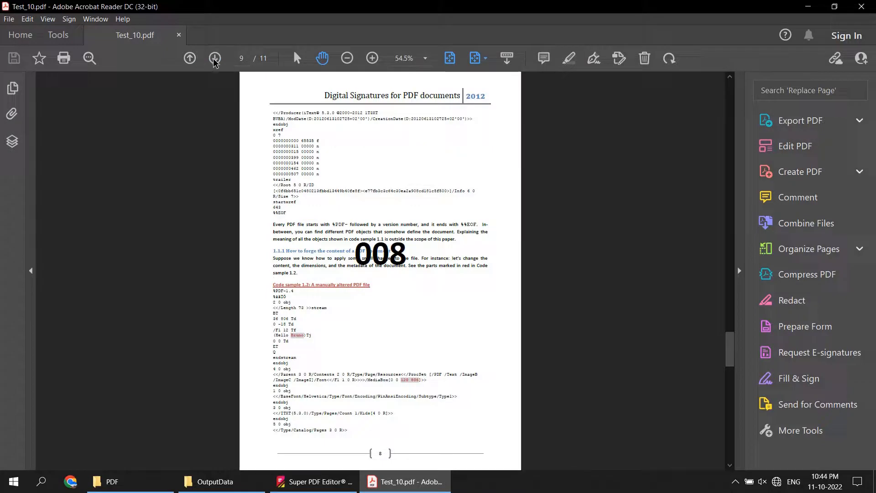
left_click(211, 60)
left_click(209, 62)
left_click(196, 57)
left_click(196, 57)
left_click(196, 57)
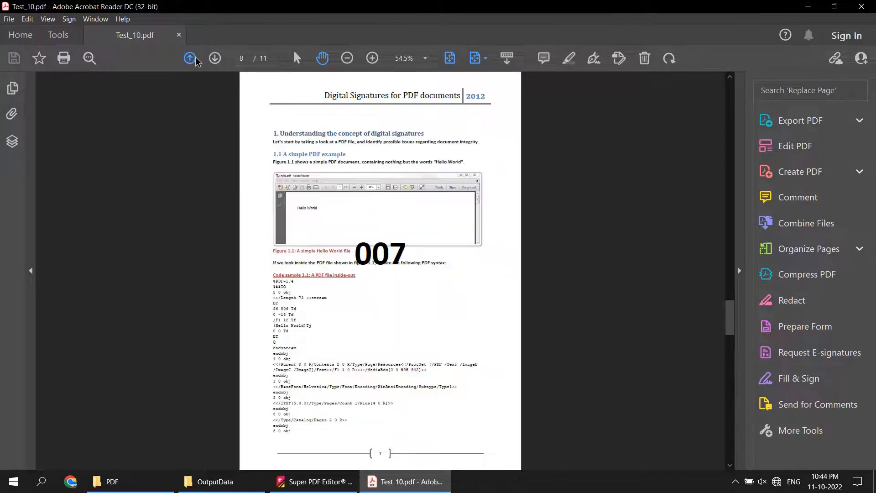
left_click(196, 57)
key("alt+F4")
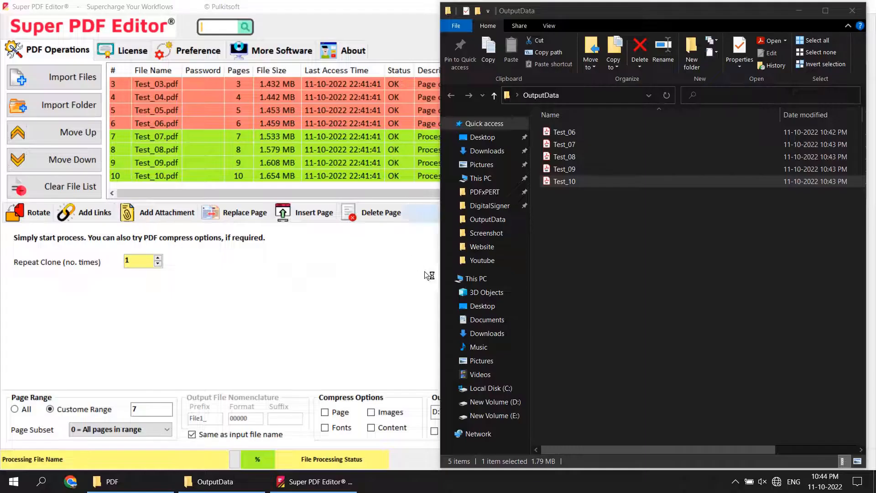
Step: Switch back to Super PDF Editor and run Move Page on the loaded PDFs, moving page 7 to page number 1
left_click(399, 273)
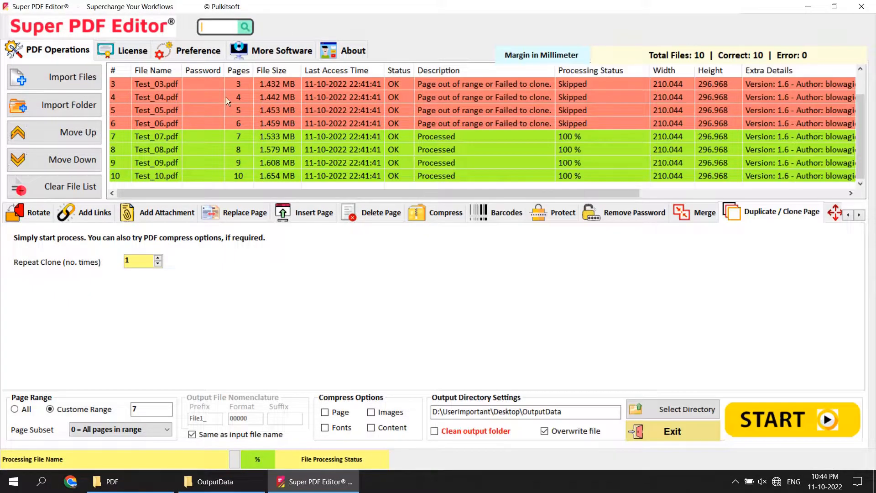
left_click(223, 21)
mouse_move(240, 94)
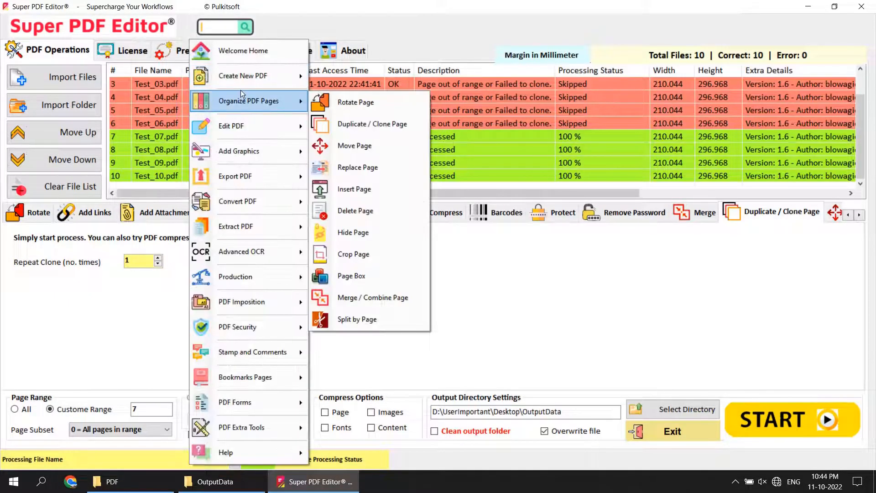
left_click(371, 144)
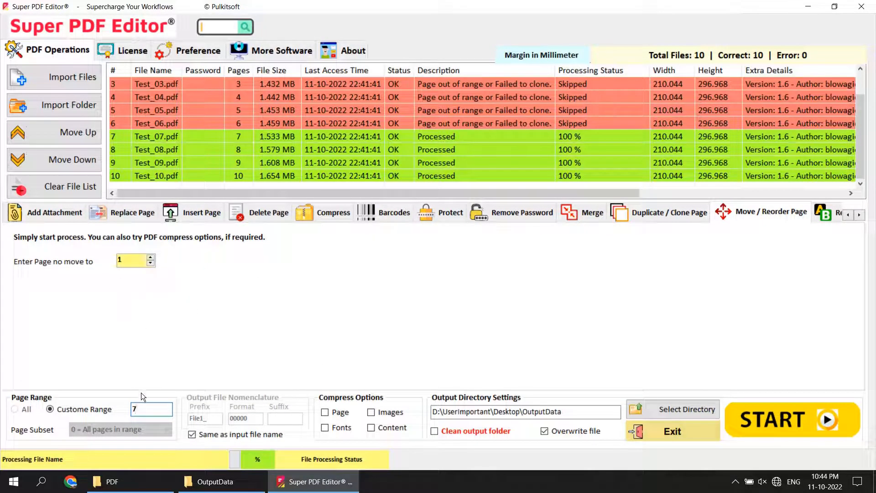
mouse_move(148, 412)
left_click(774, 422)
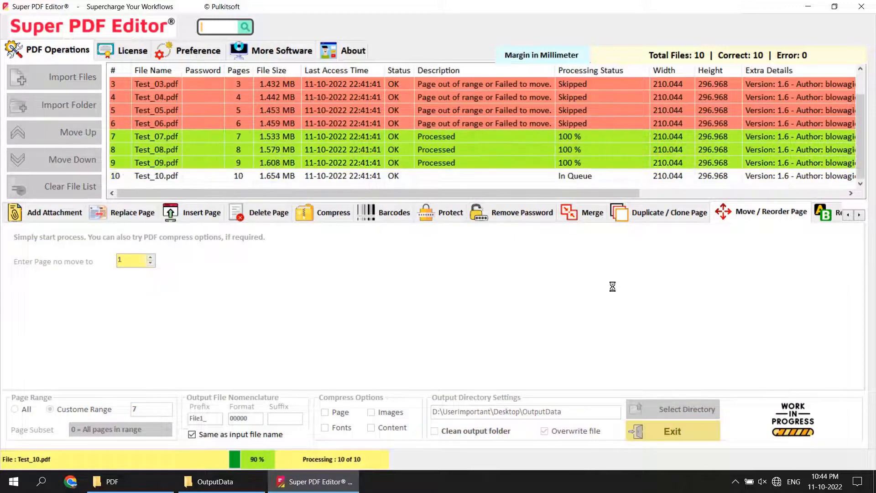
left_click(463, 280)
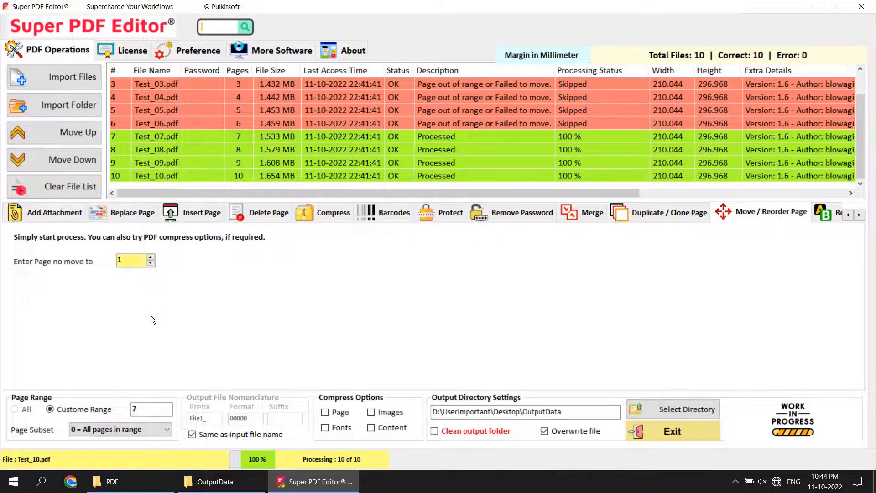
Step: Open Test_09 from the OutputData folder and check the order of its first two pages
left_click(215, 482)
left_click(574, 181)
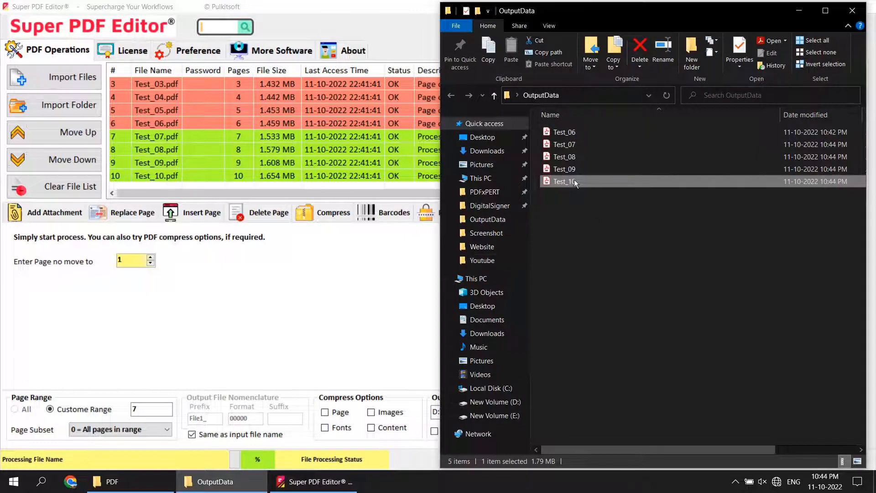
double_click(571, 172)
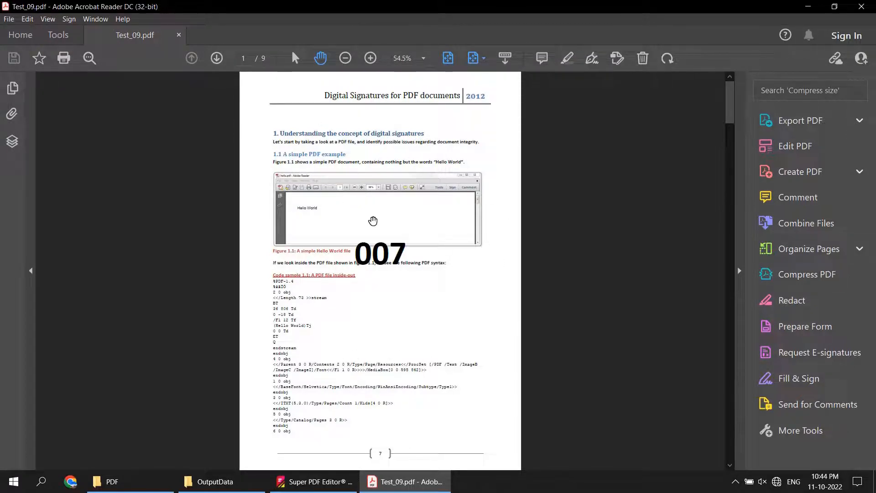
left_click(217, 57)
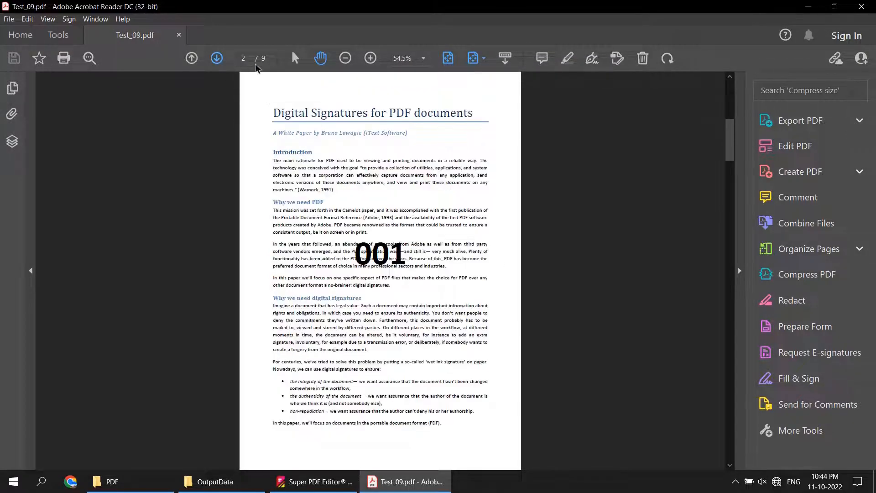
left_click(862, 7)
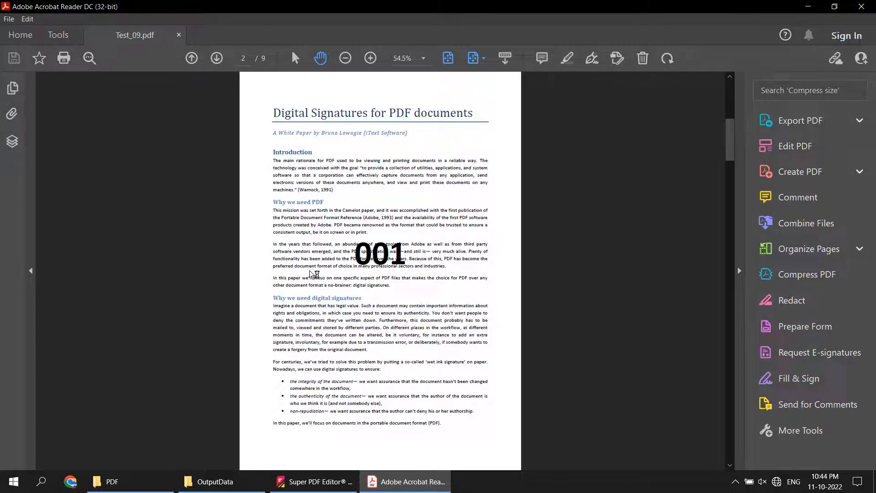
Step: Switch back to Super PDF Editor and choose w91frag from the Insert folder as the Replace Page source PDF
left_click(322, 277)
left_click(233, 28)
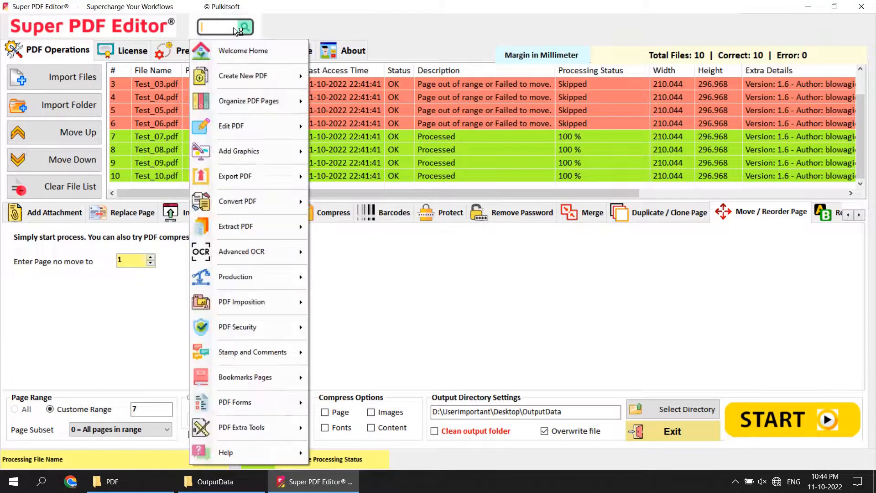
mouse_move(239, 95)
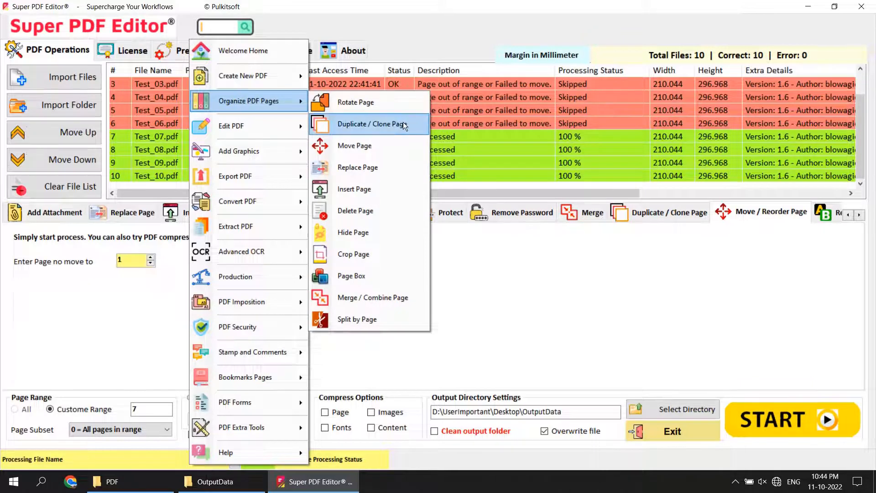
left_click(378, 164)
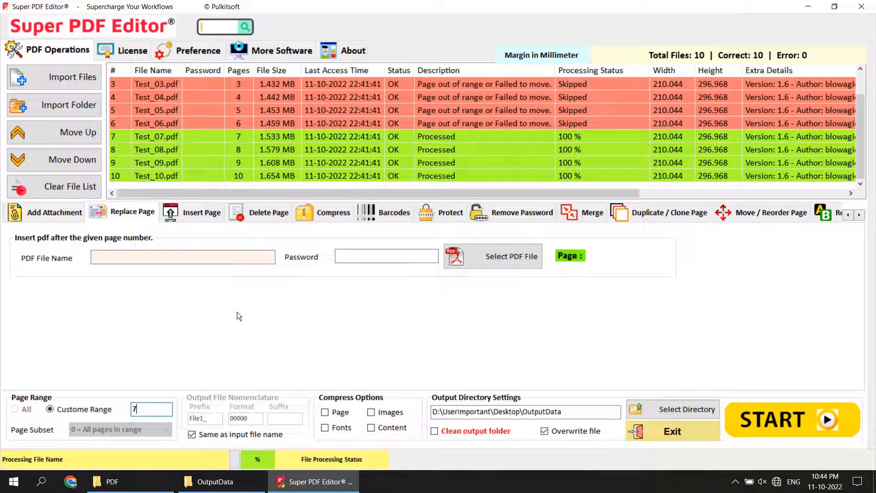
left_click(491, 258)
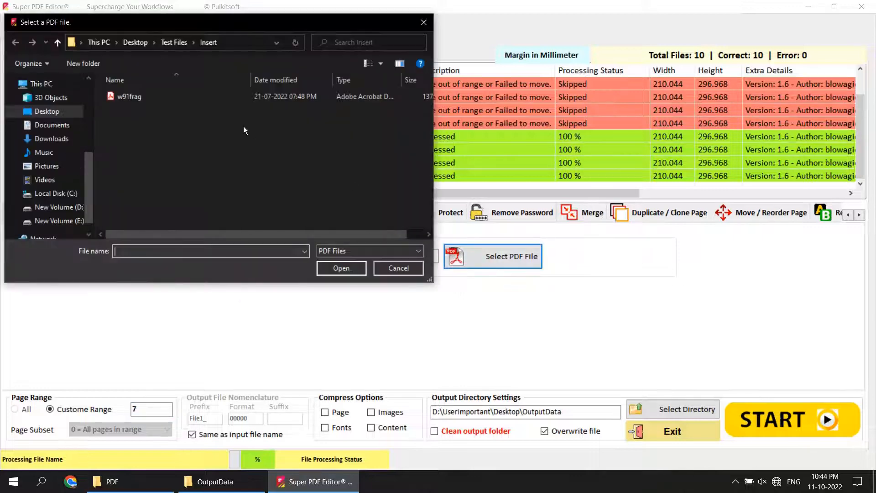
left_click(157, 99)
left_click(345, 268)
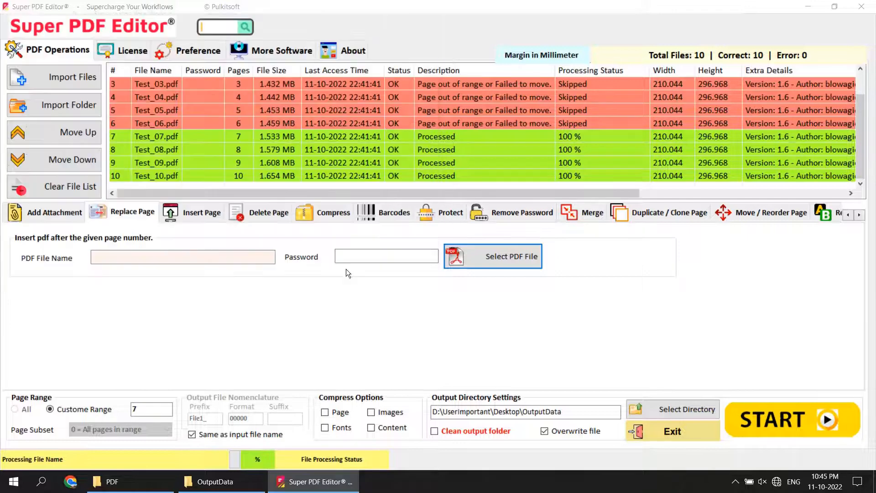
Step: Run the page replacement on the loaded PDFs with the custom page range 7
left_click(148, 407)
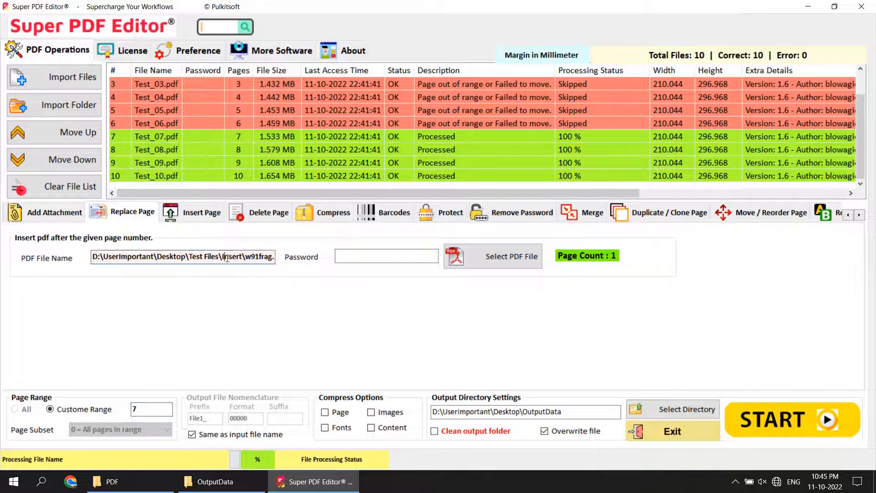
left_click_drag(221, 257, 277, 258)
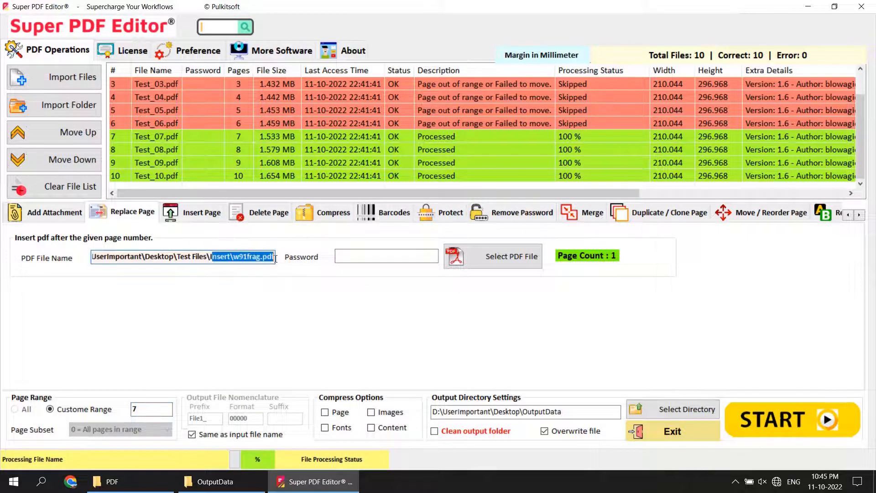
left_click(761, 413)
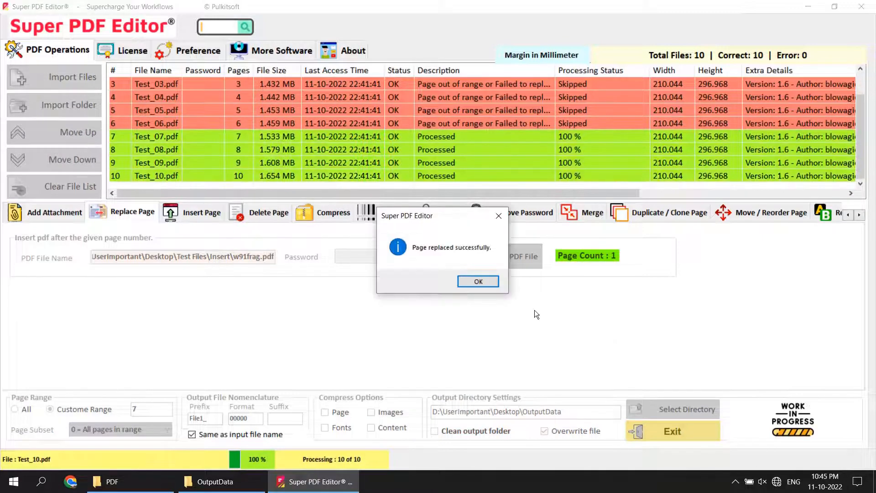
left_click(477, 279)
Step: Open Test_10 from the OutputData folder and page through to its last page to check the replacement of page 7
left_click(215, 481)
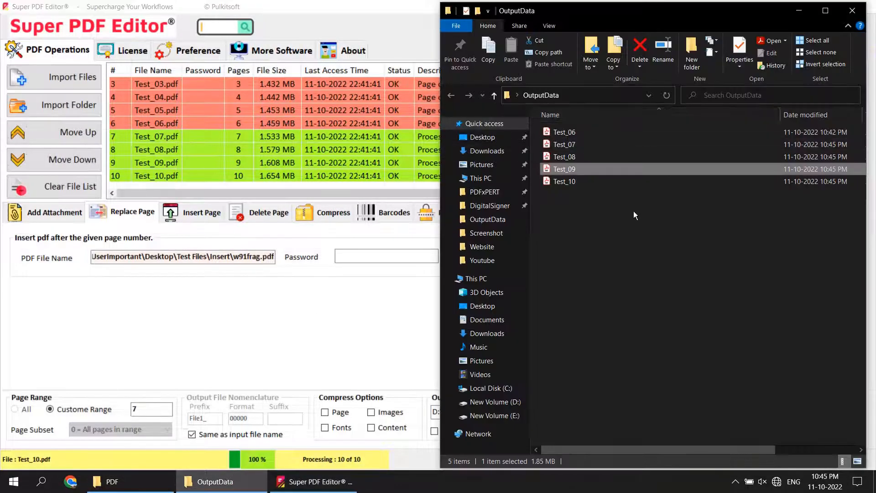
double_click(564, 181)
left_click(215, 58)
left_click(215, 60)
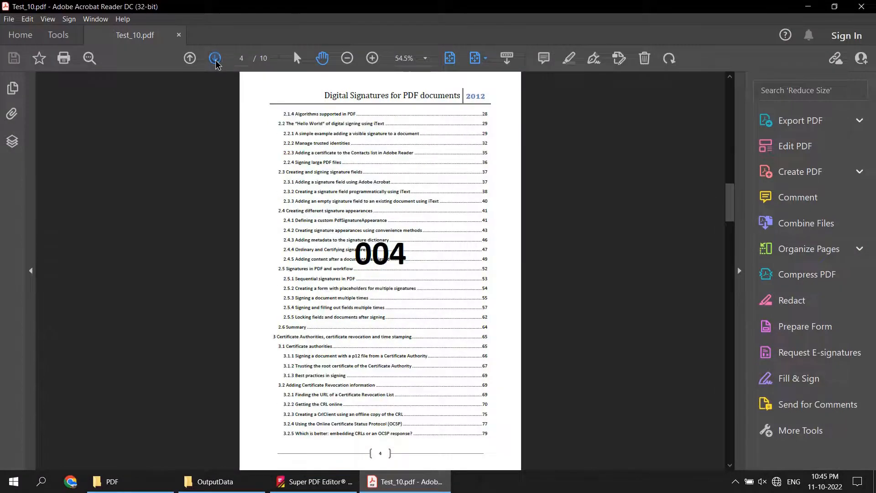
left_click(216, 59)
left_click(216, 60)
left_click(215, 59)
left_click(216, 60)
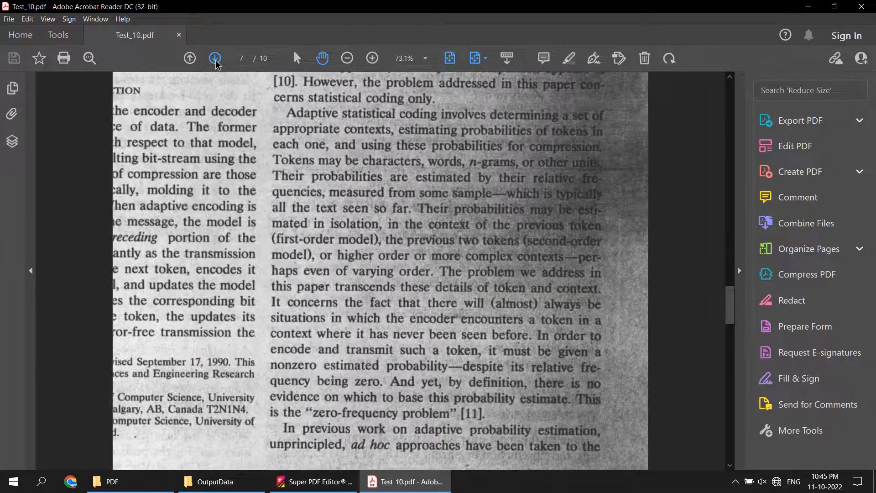
left_click(215, 59)
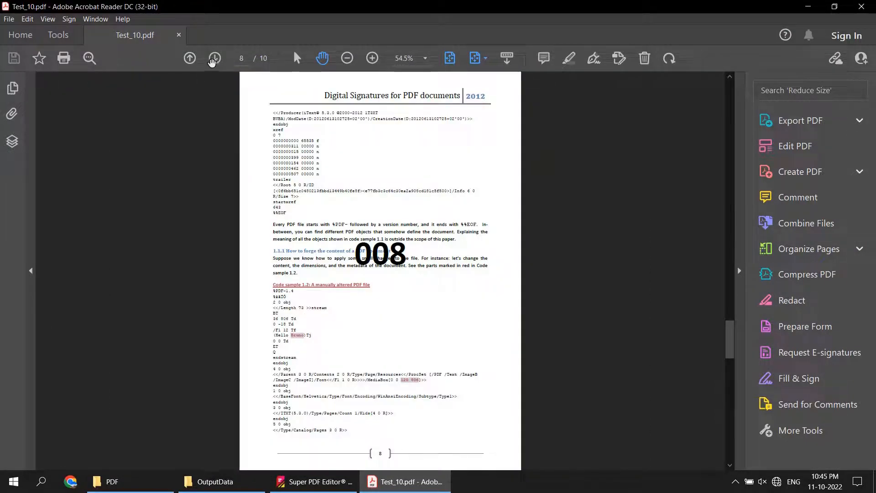
left_click(214, 60)
left_click(214, 61)
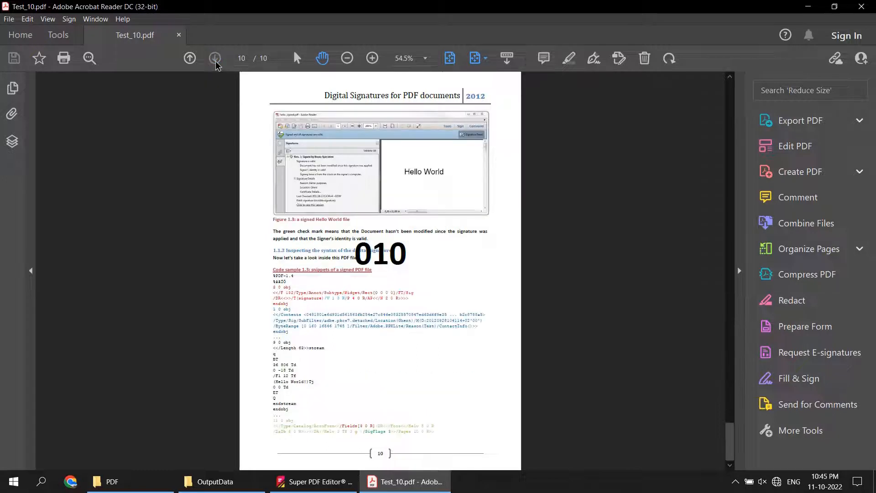
left_click(870, 5)
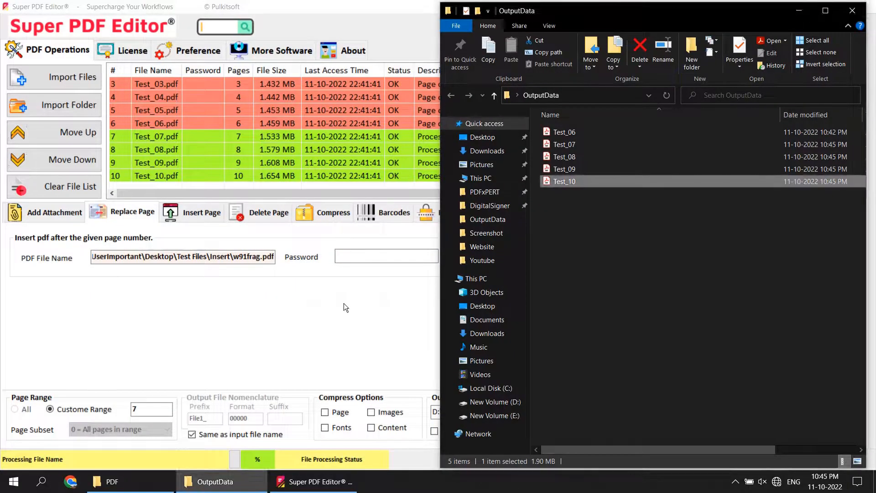
Step: Switch back to Super PDF Editor, open Insert Page and look over its options for inserting a PDF file and a blank last page
left_click(344, 306)
left_click(213, 22)
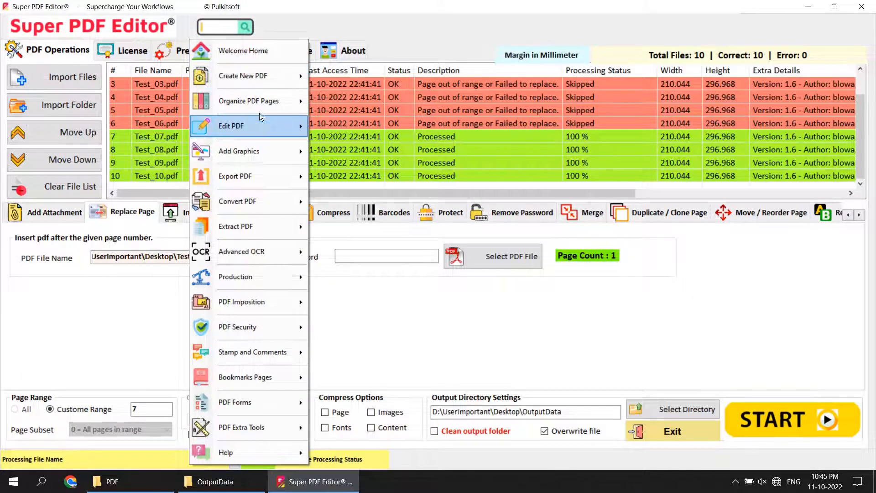
mouse_move(259, 101)
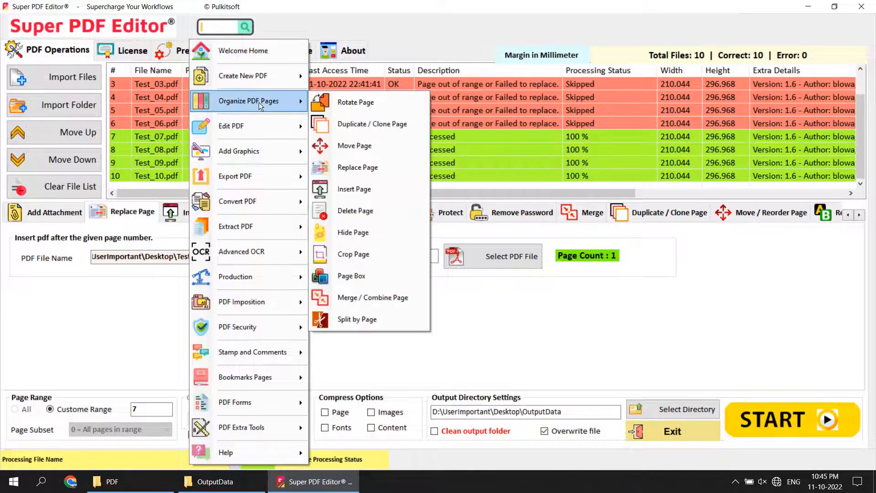
left_click(375, 189)
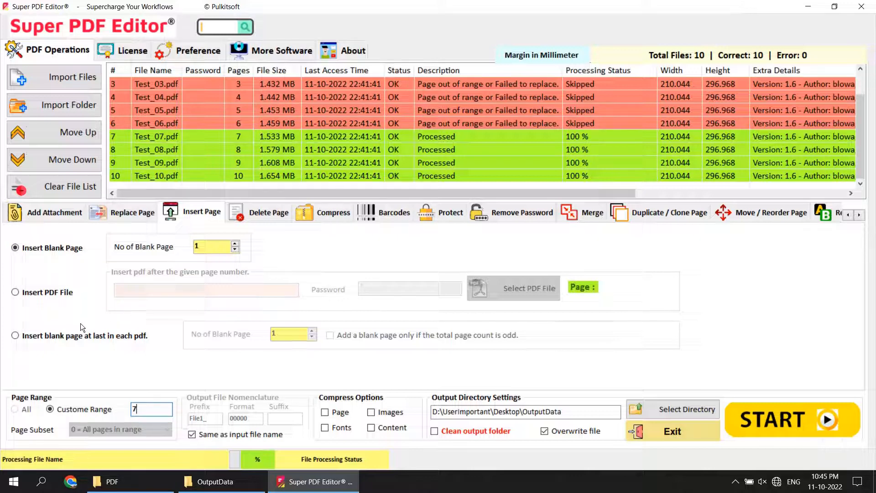
left_click(52, 294)
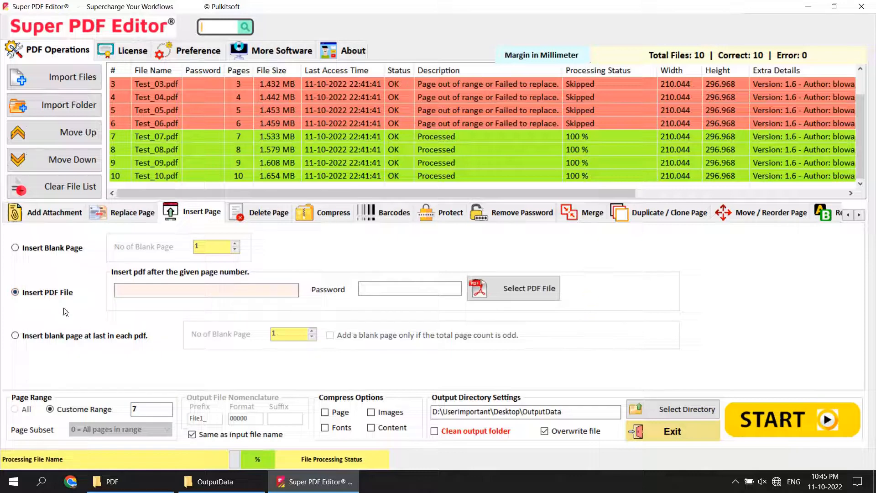
left_click(72, 337)
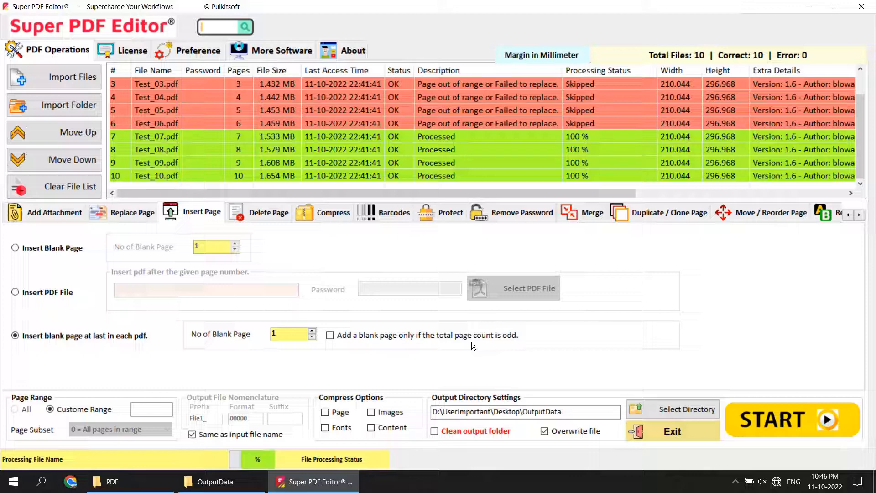
Step: Insert 1 blank page into the loaded PDFs with the custom page range 7
left_click(26, 246)
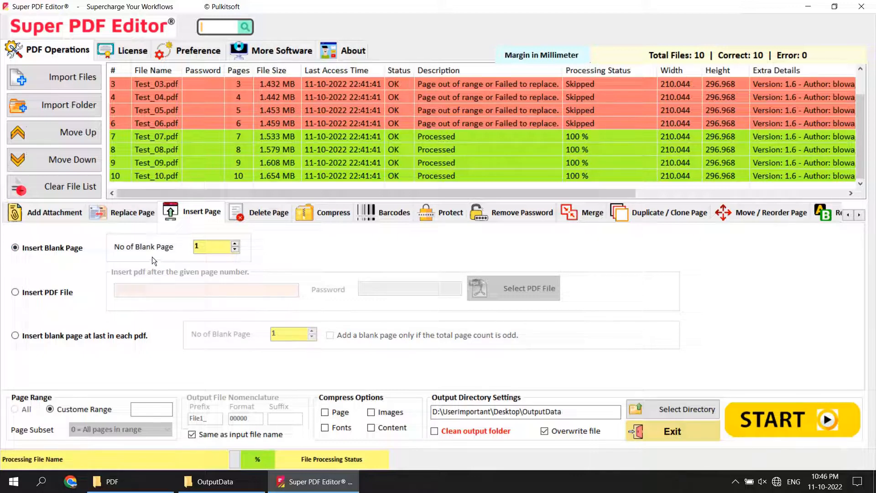
left_click(149, 408)
type("7")
left_click(745, 405)
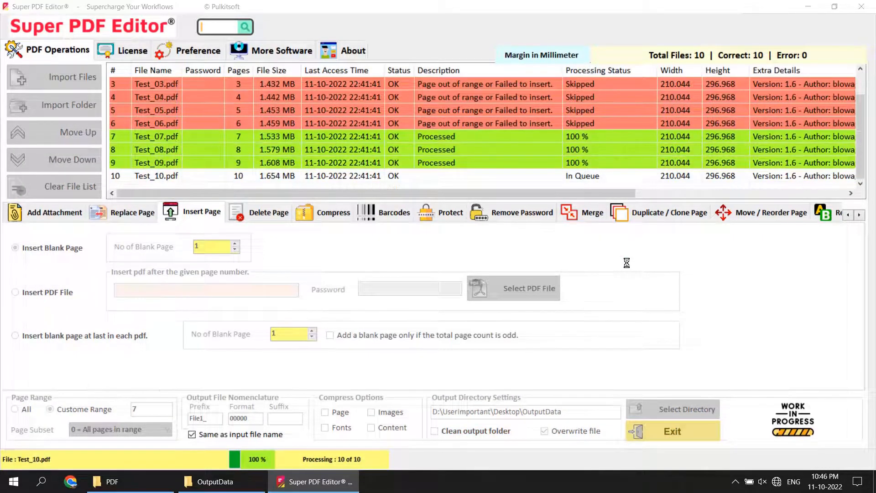
left_click(475, 280)
Step: Open Test_09 from the OutputData folder and page through to page 8 to check the inserted blank page
left_click(126, 487)
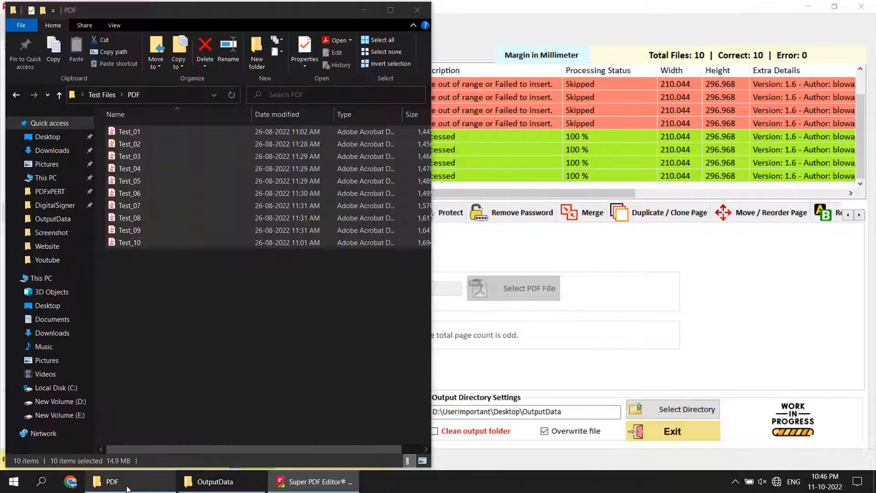
left_click(127, 485)
left_click(215, 481)
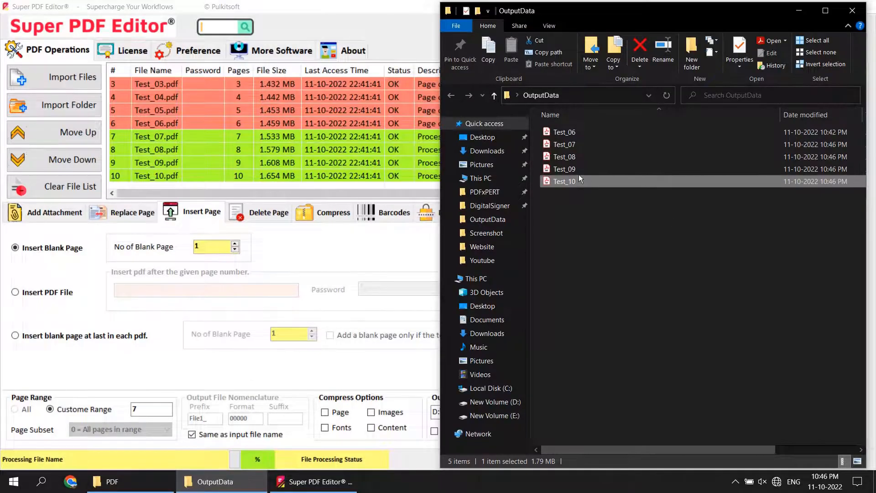
double_click(572, 168)
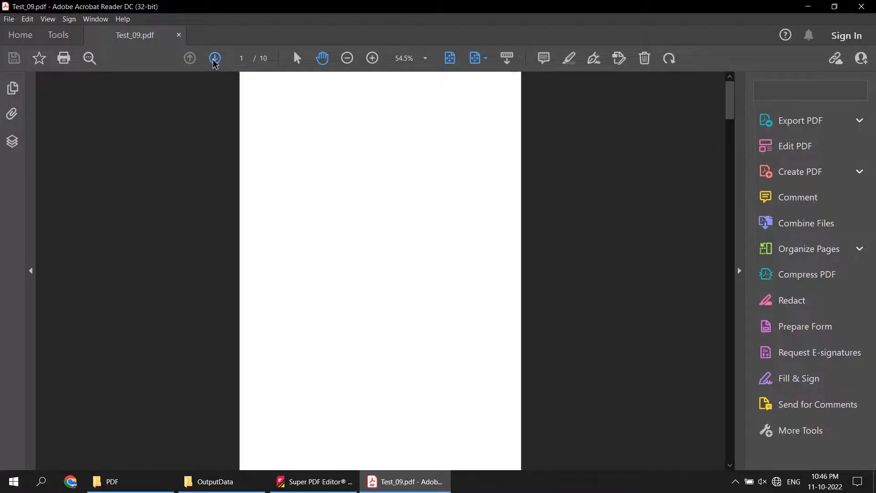
left_click(214, 61)
left_click(214, 61)
left_click(214, 61)
left_click(214, 62)
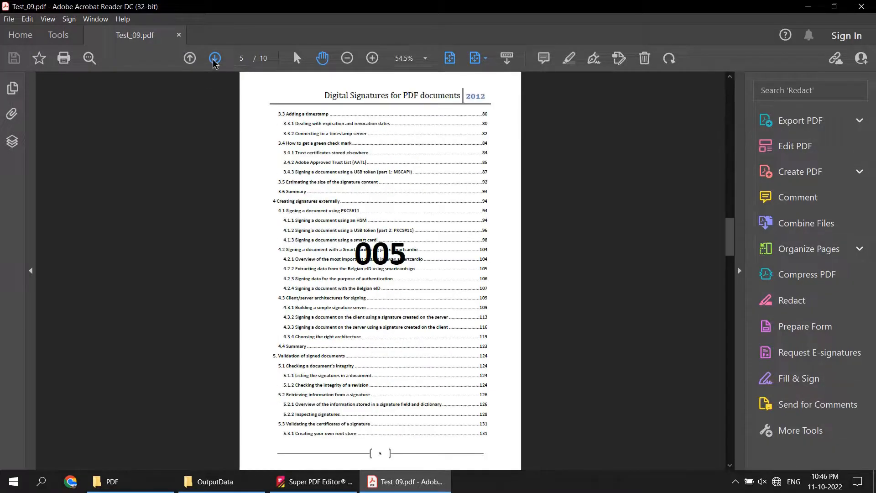
left_click(214, 61)
left_click(214, 61)
left_click(215, 61)
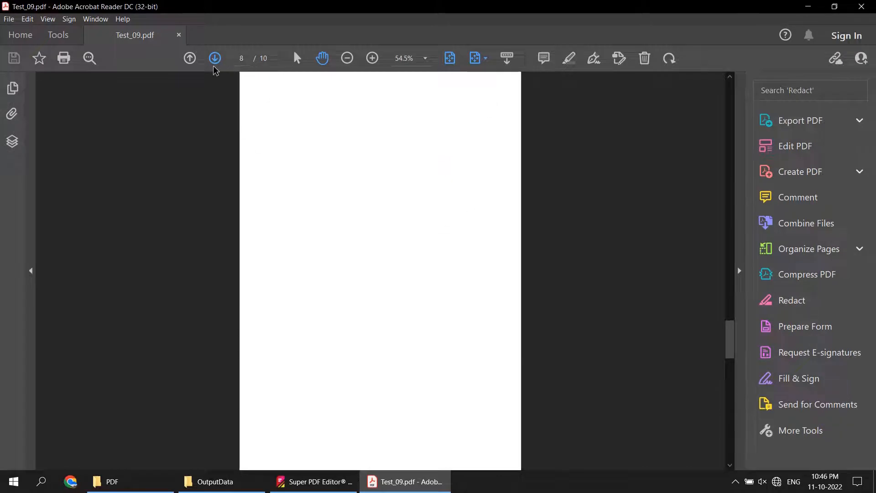
Step: Compare the blank page 8 of Test_09 with the page before it and close the document
left_click(192, 61)
left_click(215, 60)
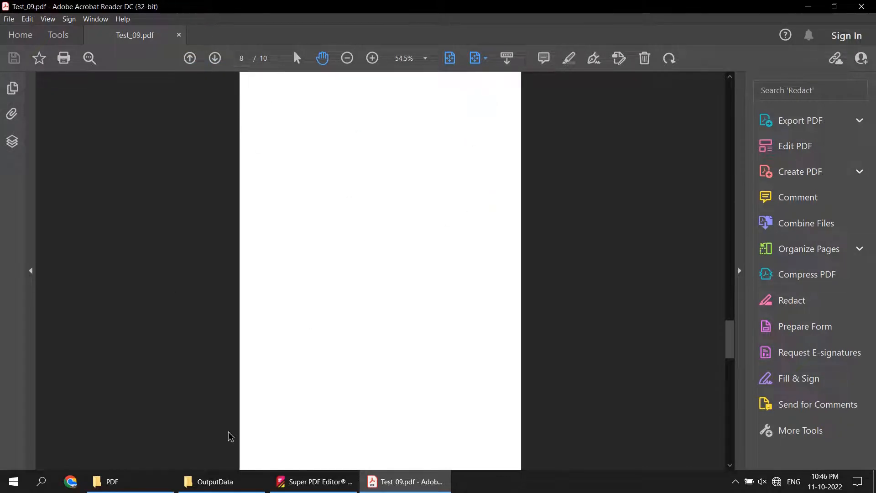
left_click(862, 7)
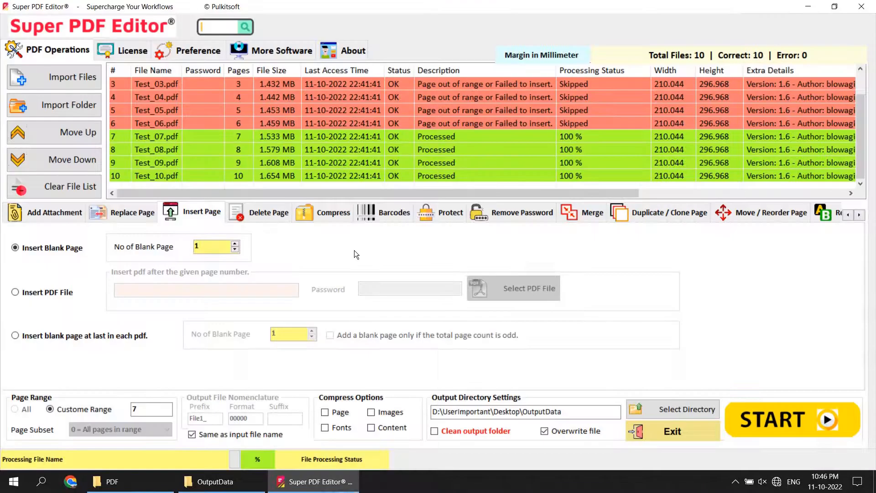
Step: Delete page 7 from the loaded PDFs with Delete Page, using the custom page range 7
left_click(223, 25)
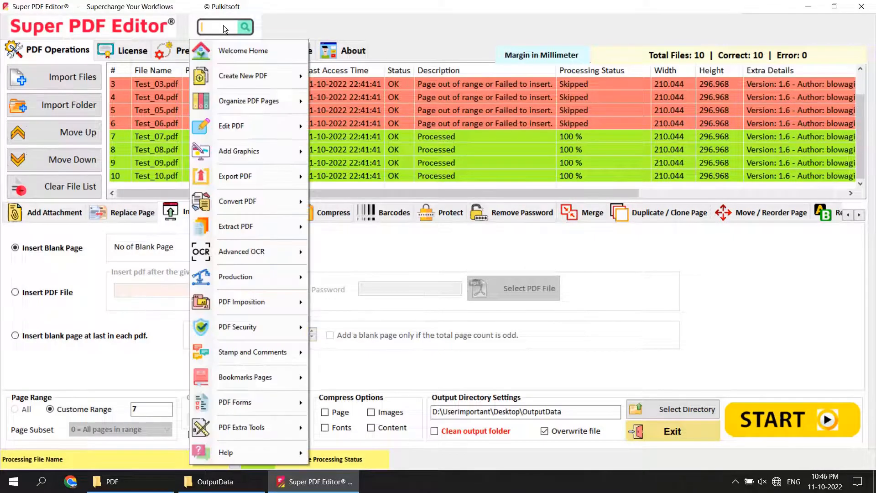
mouse_move(262, 101)
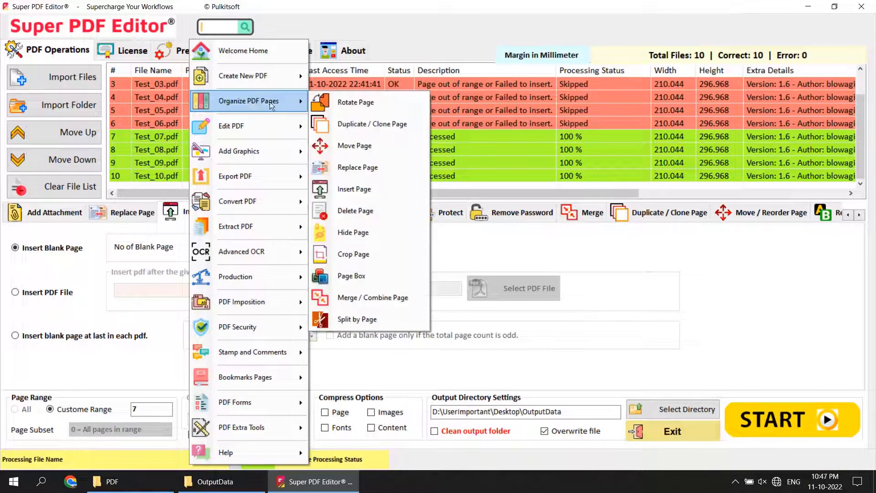
left_click(370, 211)
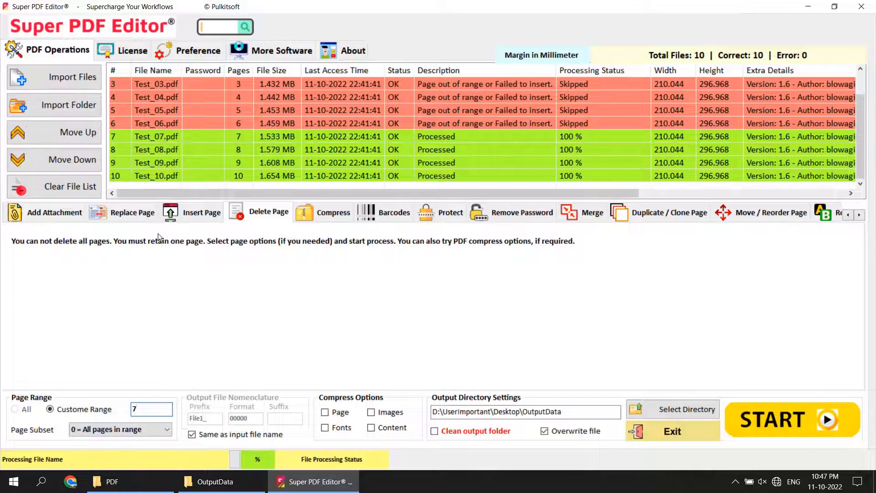
left_click(779, 409)
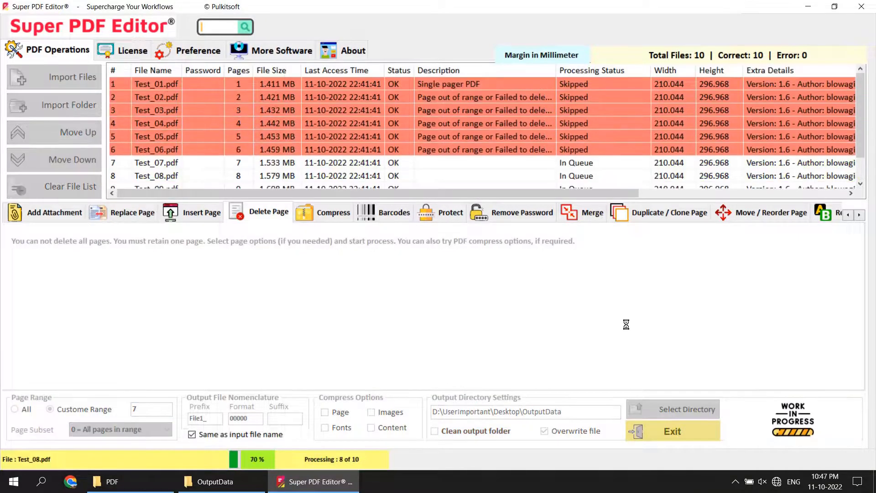
left_click(478, 281)
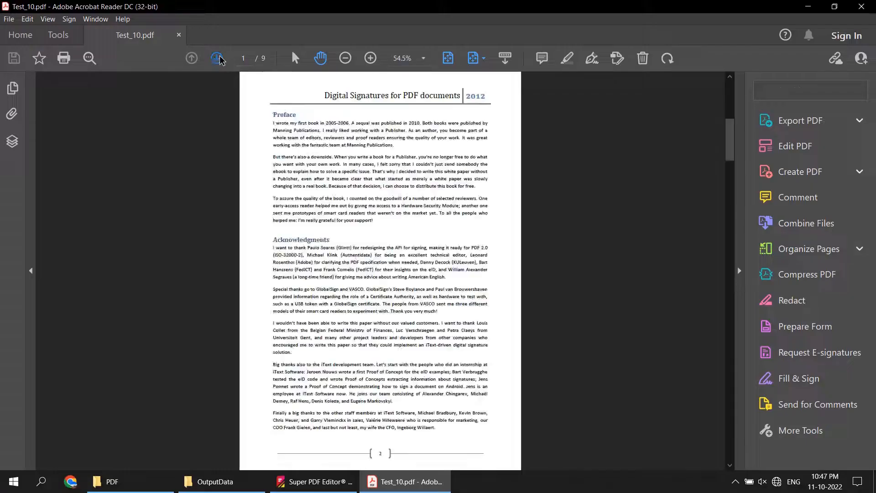
Step: Page through the output file Test_10 to page 7 to check the page deletion, and return to Super PDF Editor
left_click(217, 58)
left_click(217, 58)
left_click(218, 58)
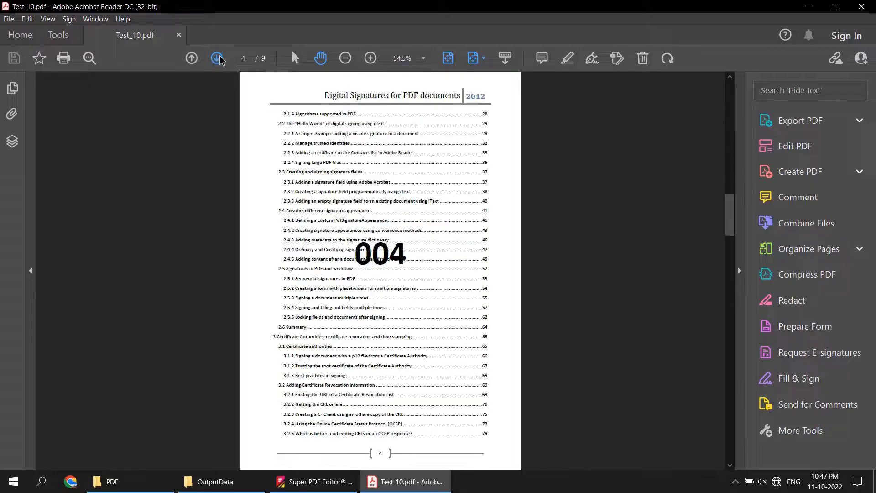
left_click(217, 58)
left_click(217, 58)
left_click(218, 59)
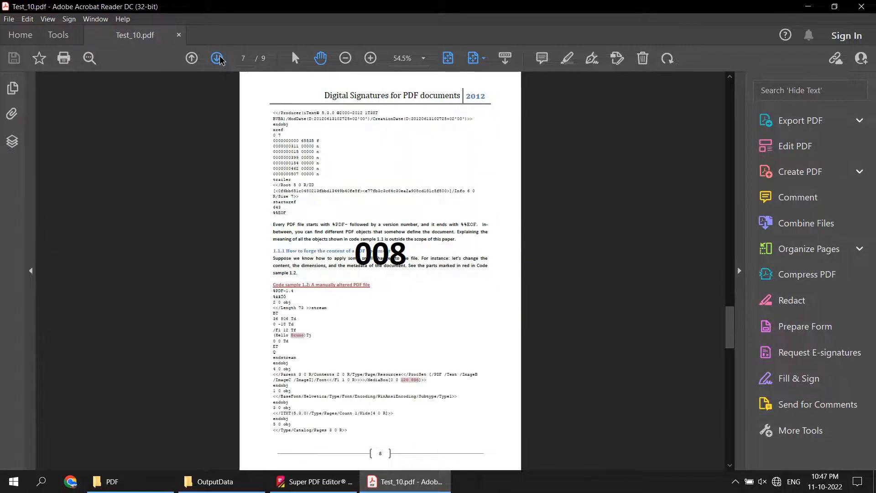
left_click(192, 58)
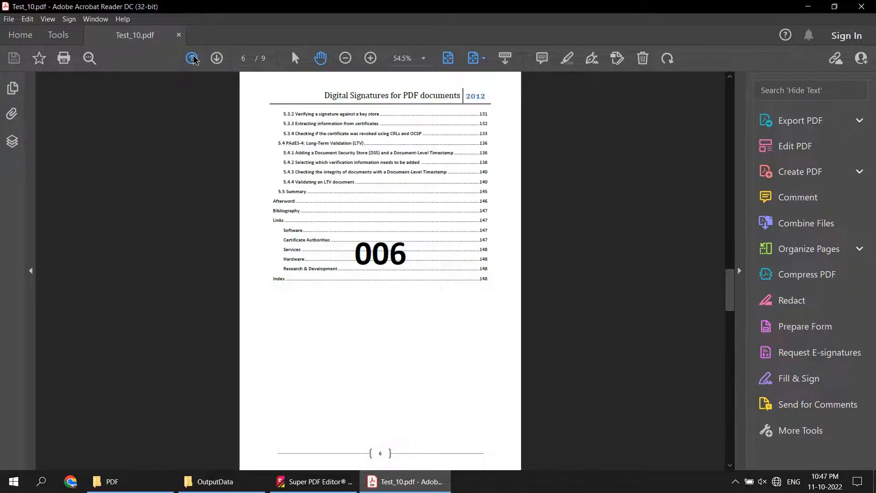
left_click(217, 58)
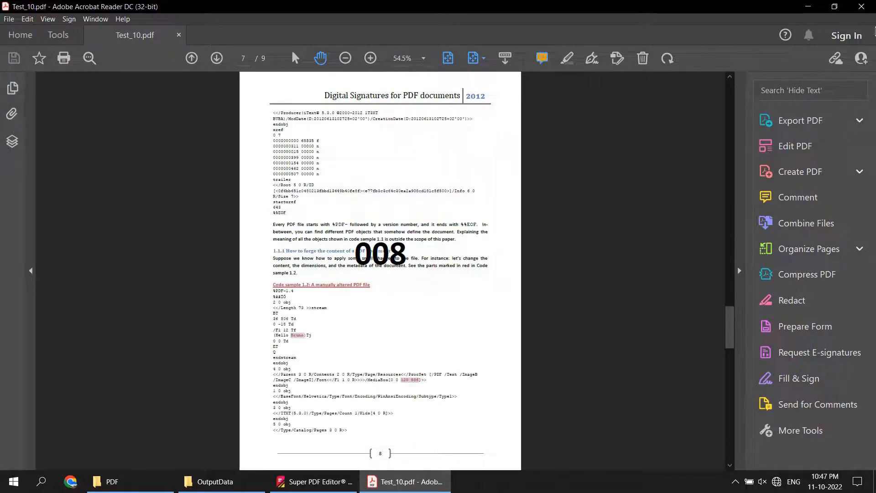
left_click(861, 6)
left_click(306, 322)
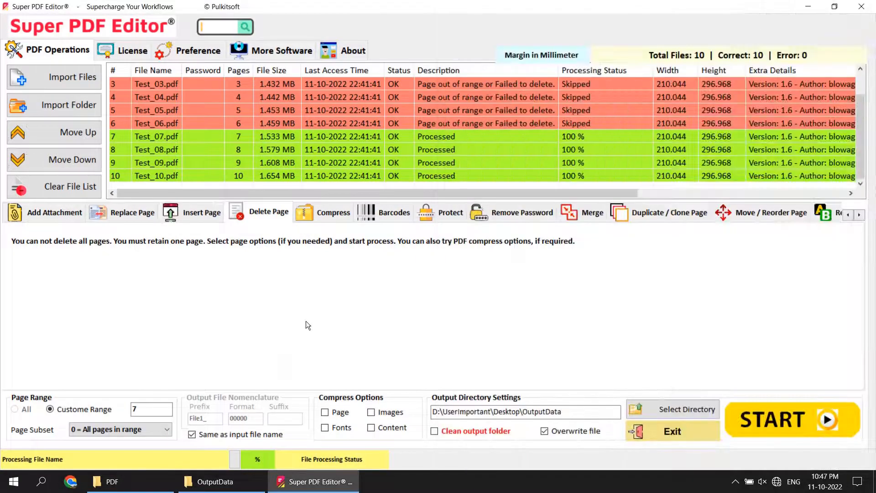
Step: Hide page 7 in the loaded PDFs with Hide Page, using the custom page range 7
left_click(229, 26)
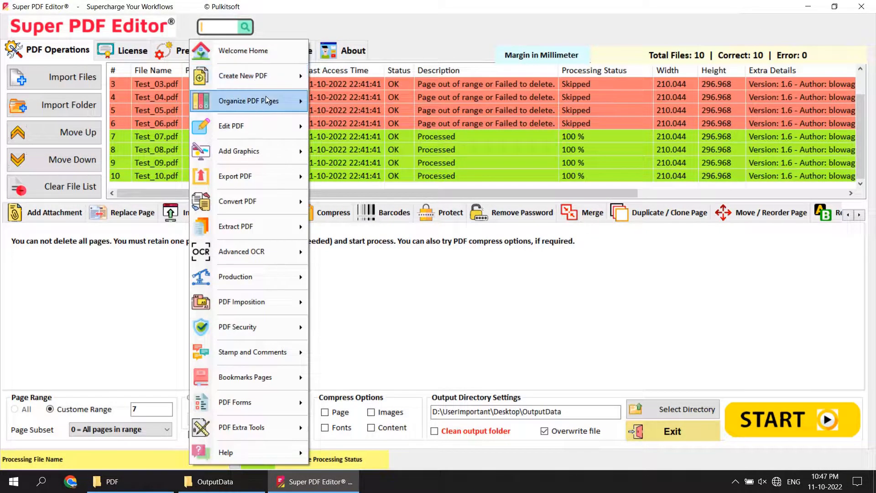
mouse_move(266, 97)
left_click(356, 233)
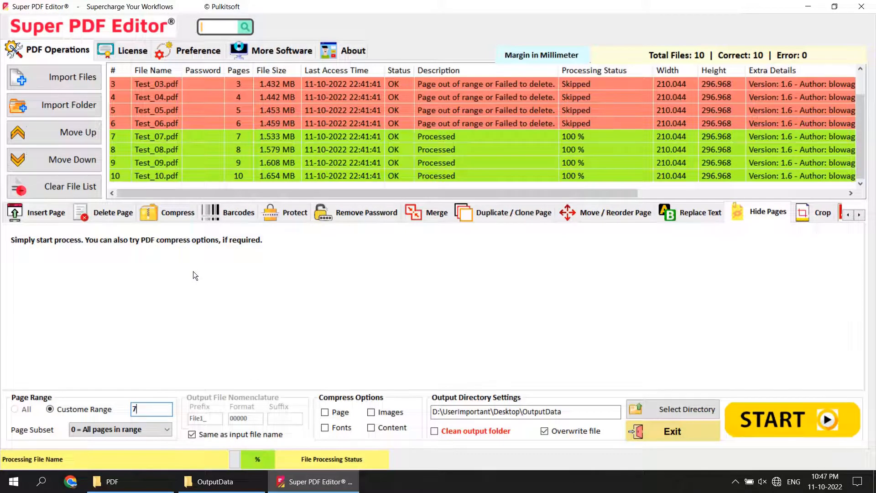
left_click_drag(144, 409, 98, 405)
left_click(763, 421)
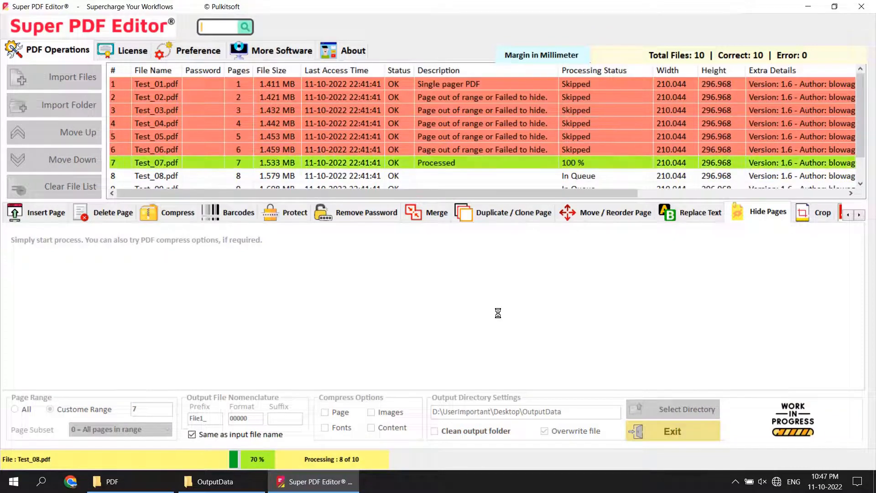
left_click(477, 283)
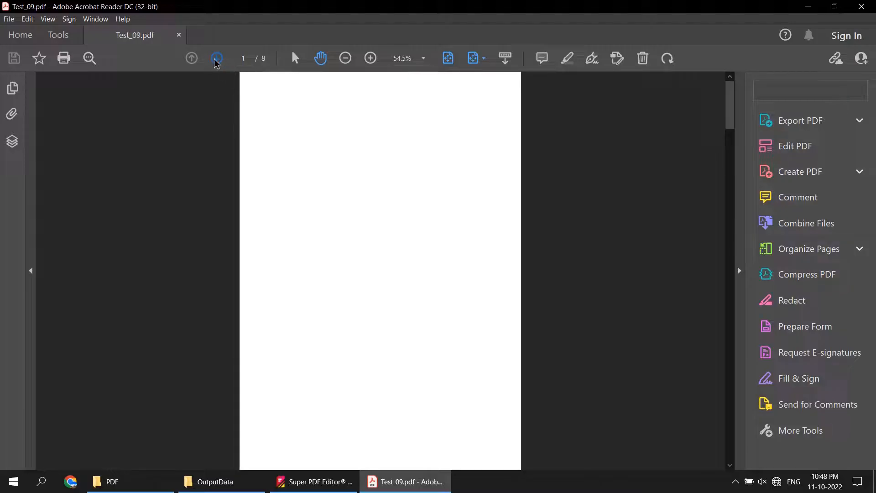
Step: Page through the output file Test_09 to its last page to check the hidden page 7, and return to Super PDF Editor
left_click(217, 58)
left_click(216, 58)
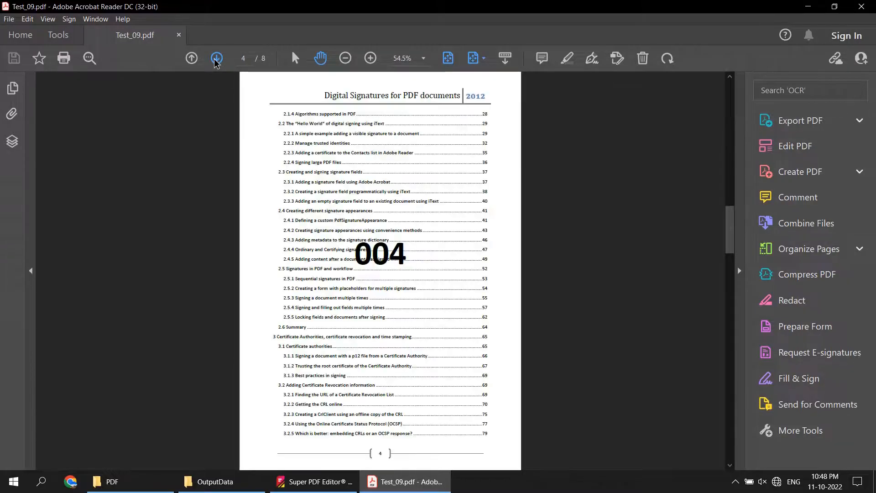
left_click(217, 58)
left_click(217, 58)
left_click(217, 58)
left_click(217, 58)
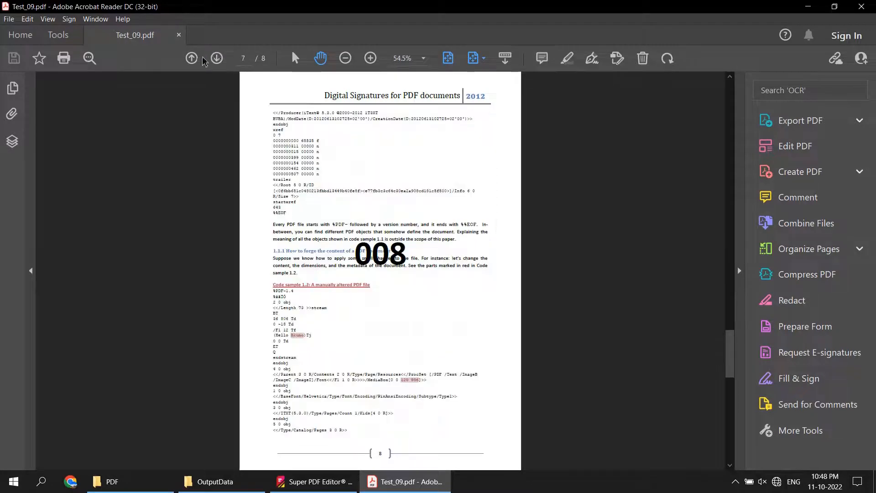
left_click(192, 58)
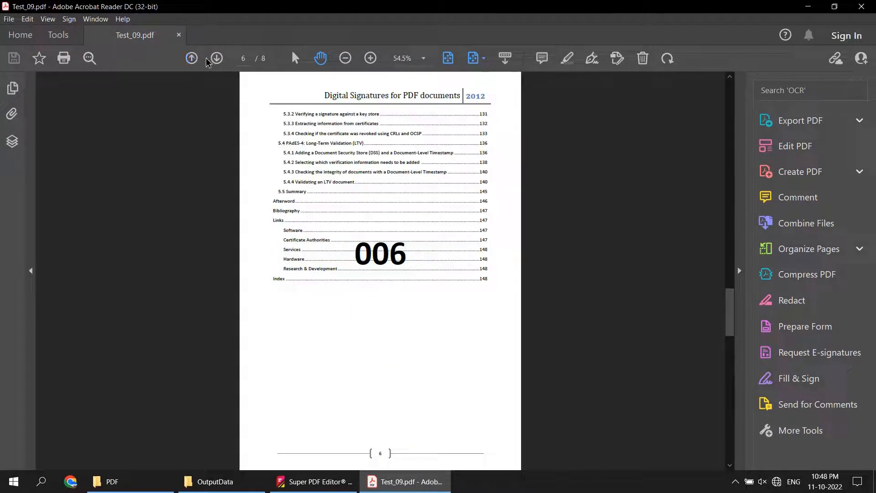
left_click(217, 59)
left_click(218, 61)
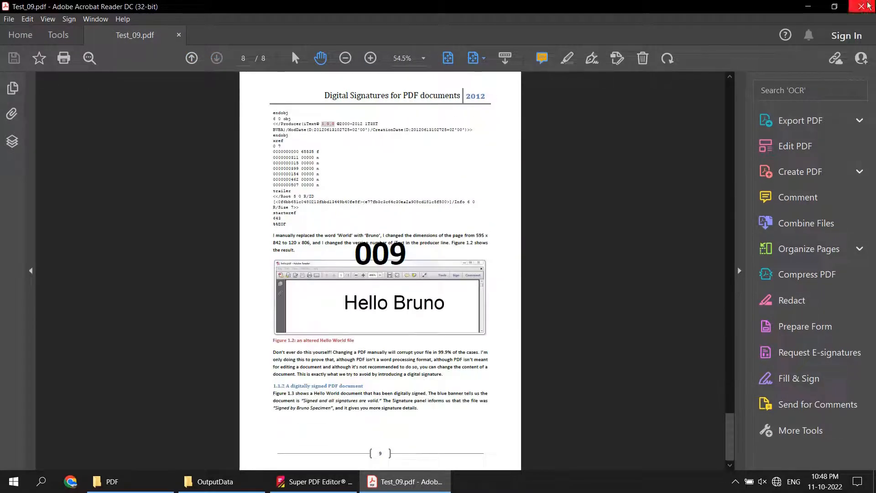
left_click(862, 7)
left_click(431, 219)
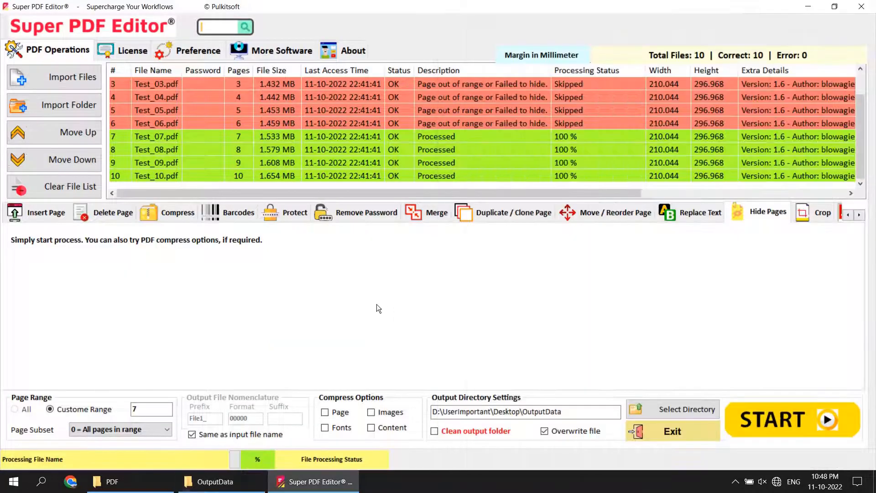
Step: Crop all pages of the loaded PDFs from the top left of the crop box with left 100, top 100, width 500 and height 500
left_click(226, 34)
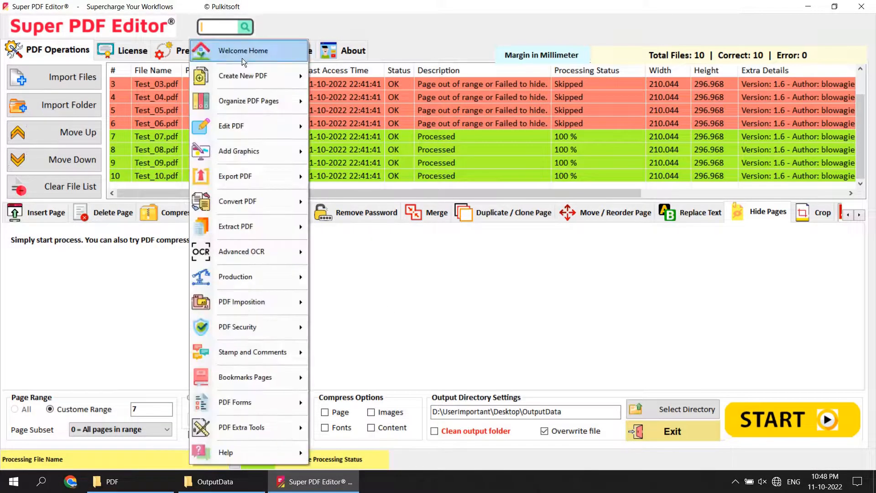
mouse_move(254, 100)
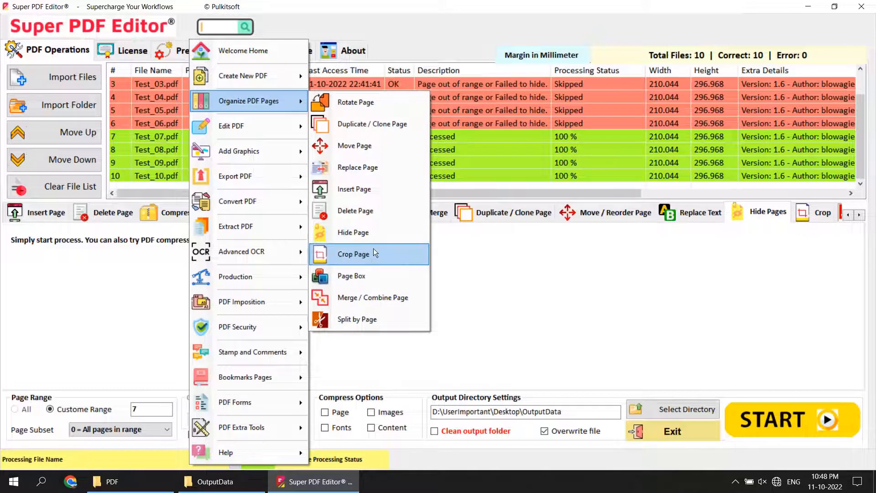
left_click(379, 254)
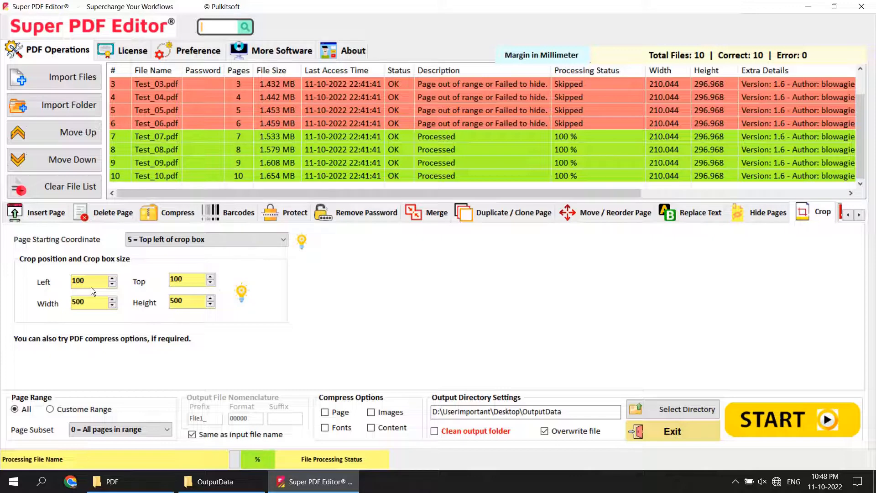
left_click(754, 423)
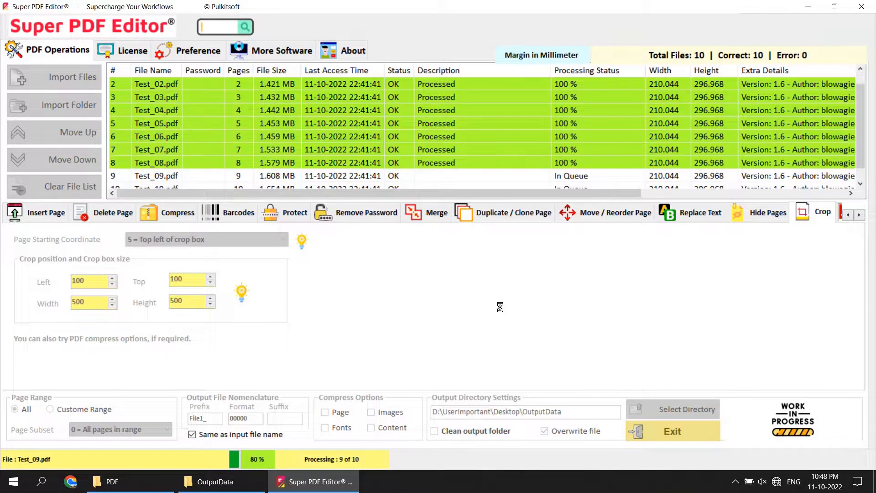
left_click(474, 285)
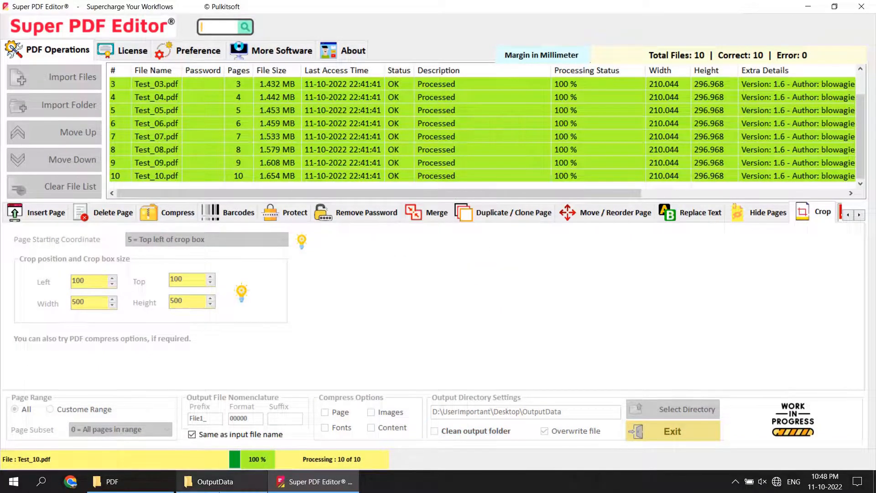
Step: Open Test_06 from the OutputData folder, page through it to check the cropping, and return to Super PDF Editor
left_click(230, 487)
double_click(565, 194)
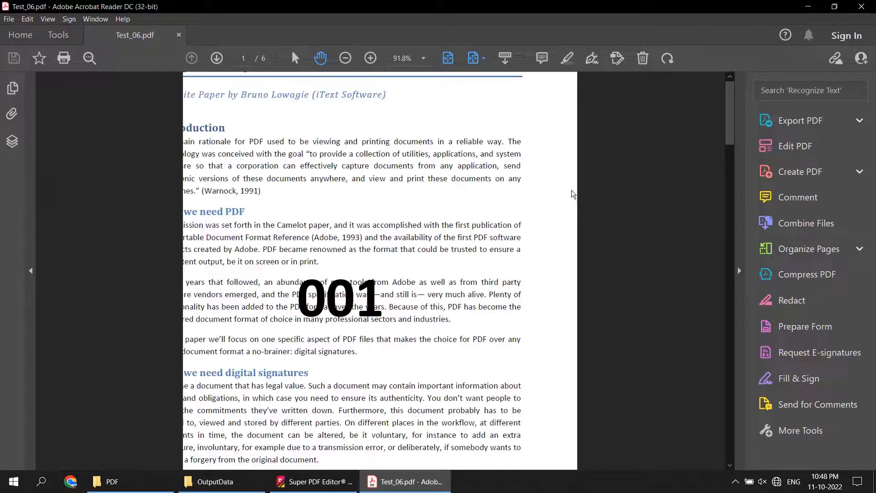
left_click(217, 58)
left_click(217, 58)
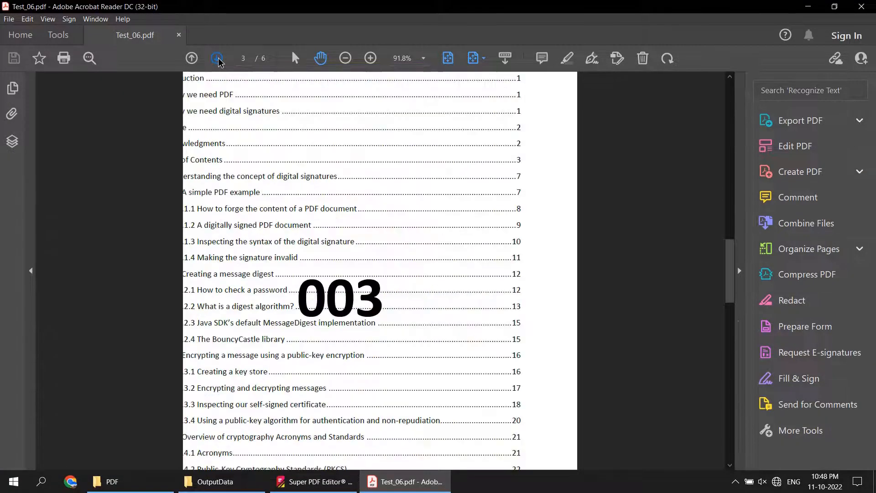
left_click(216, 58)
left_click(216, 58)
left_click(217, 58)
left_click(862, 7)
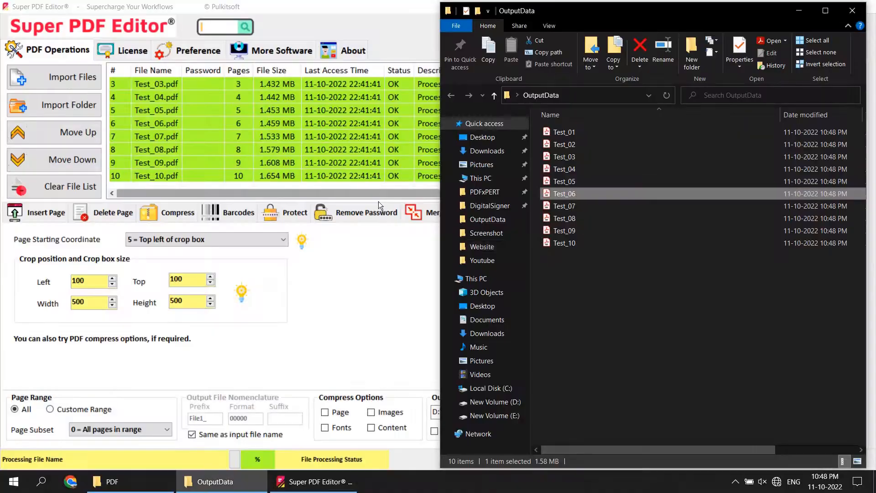
left_click(565, 225)
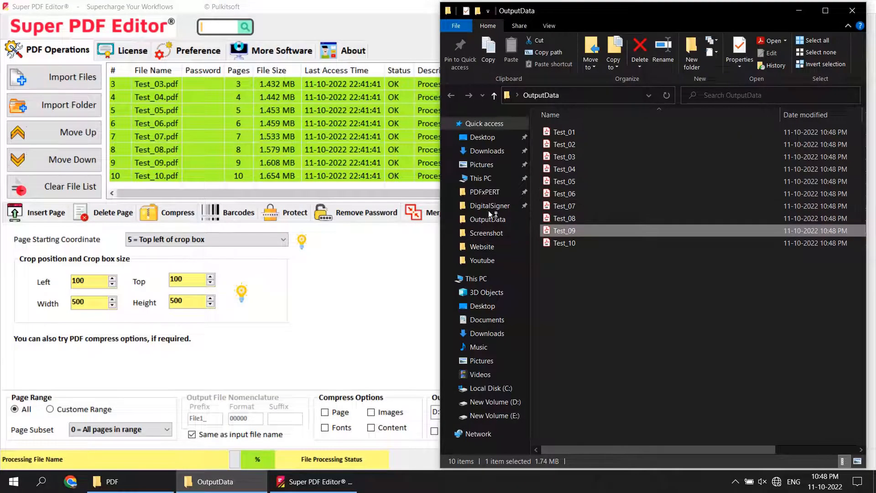
left_click(331, 243)
Step: Set a TrimBox with left 100, top 100, width 500 and height 500 on page 7 of the loaded PDFs
left_click(234, 33)
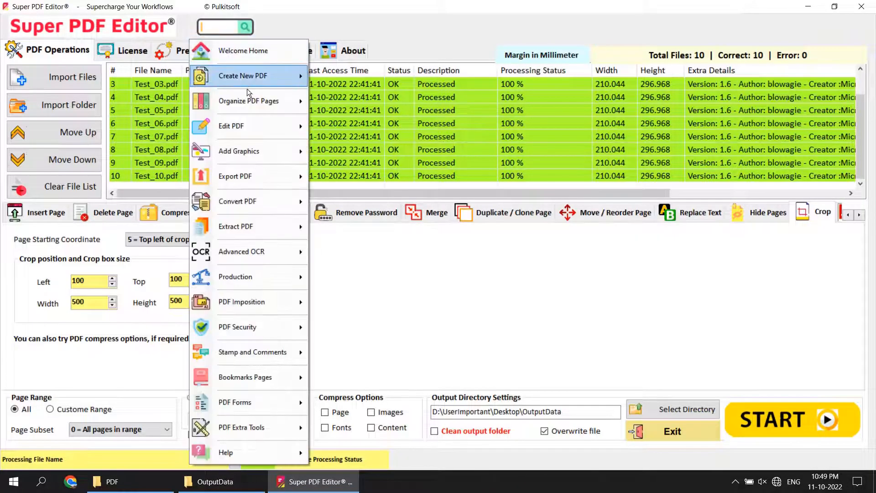
mouse_move(255, 101)
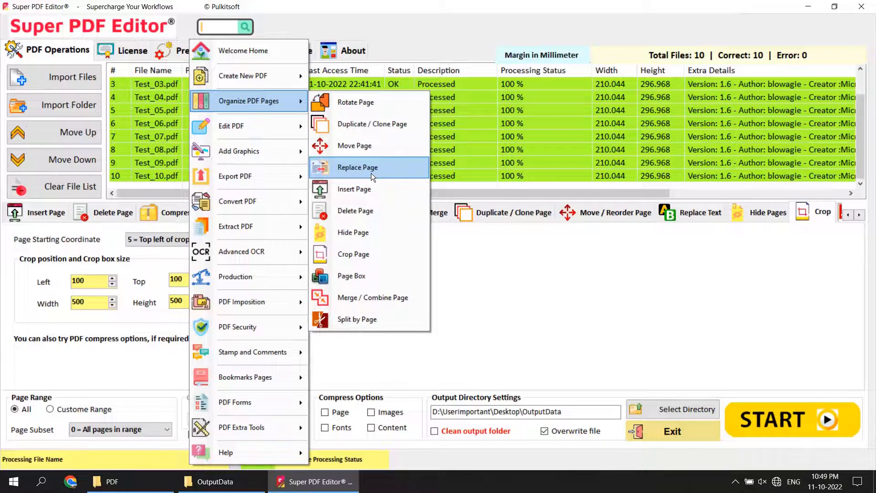
left_click(366, 277)
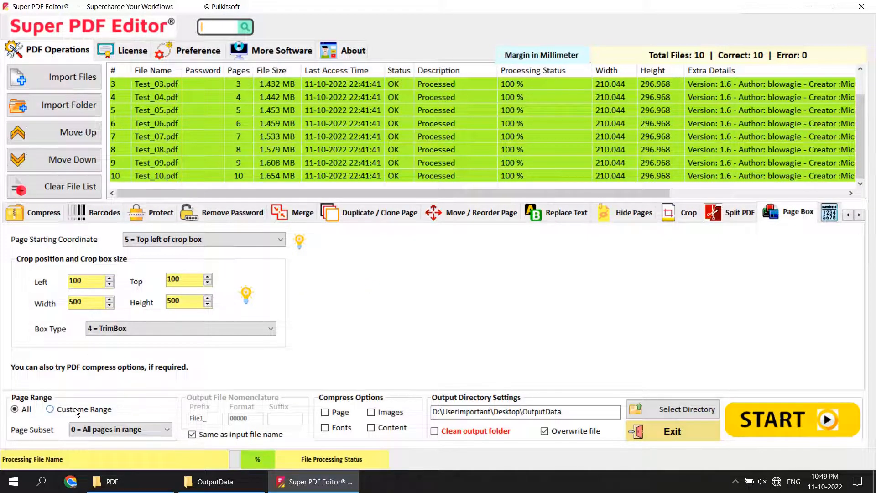
left_click(50, 409)
left_click(146, 409)
type("7")
left_click_drag(146, 409, 103, 399)
left_click(787, 427)
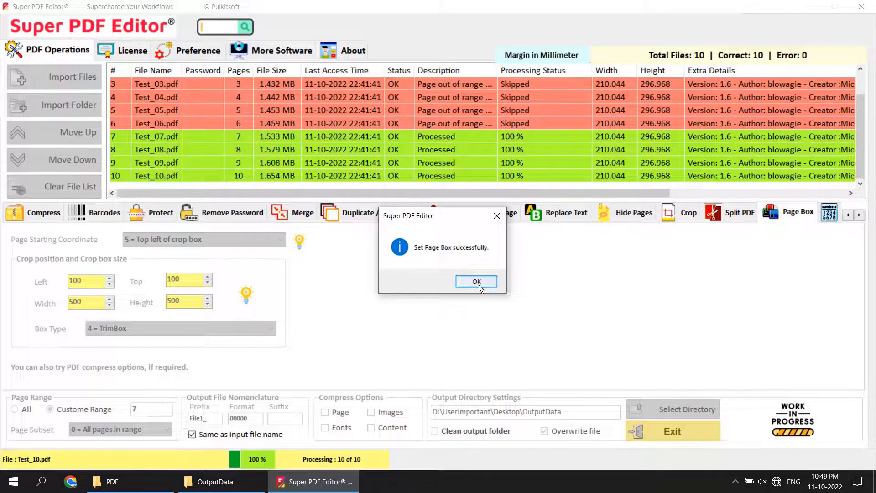
left_click(474, 281)
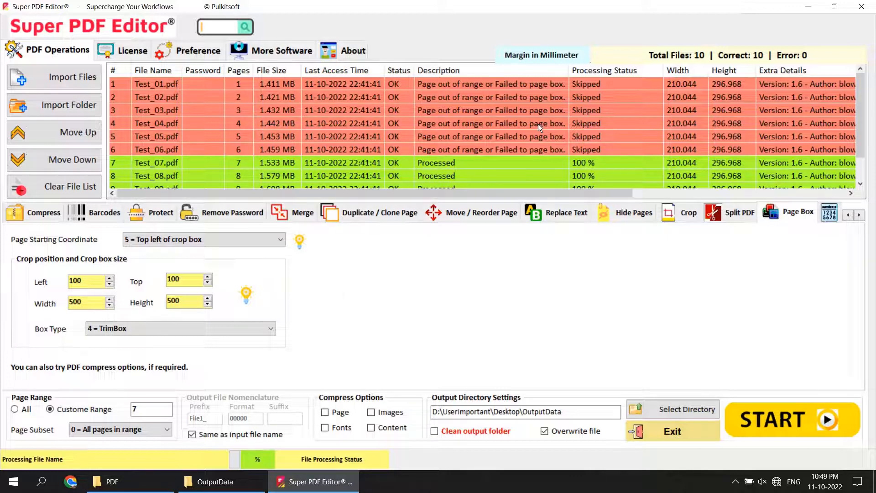
Step: Open Test_10 from the OutputData folder, page through it to check the TrimBox on page 7, and return to Super PDF Editor
left_click(215, 481)
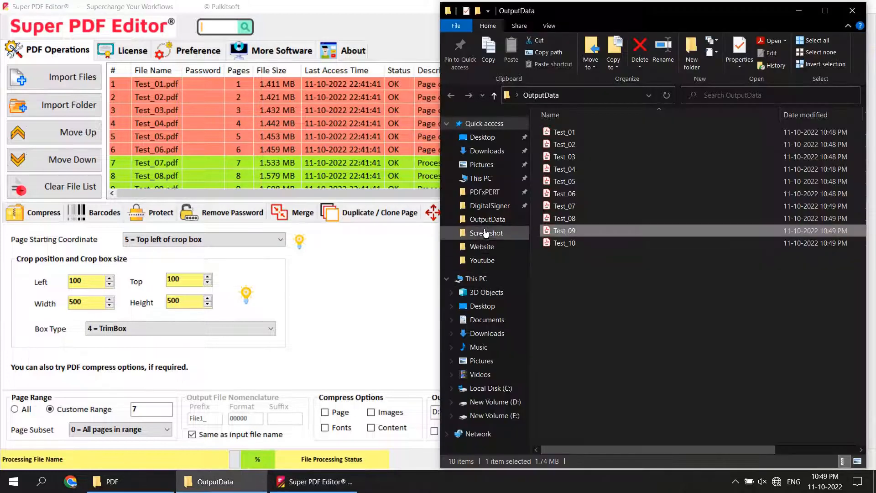
double_click(593, 240)
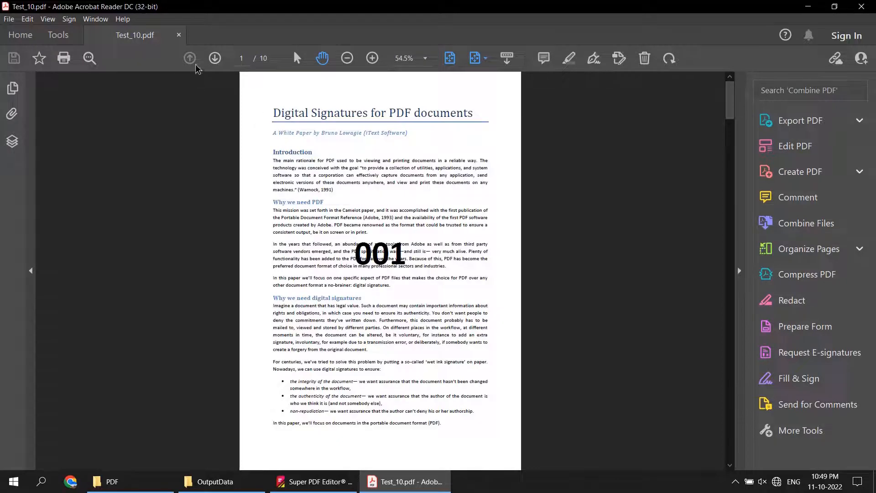
left_click(216, 58)
left_click(216, 58)
left_click(216, 58)
left_click(216, 58)
left_click(216, 58)
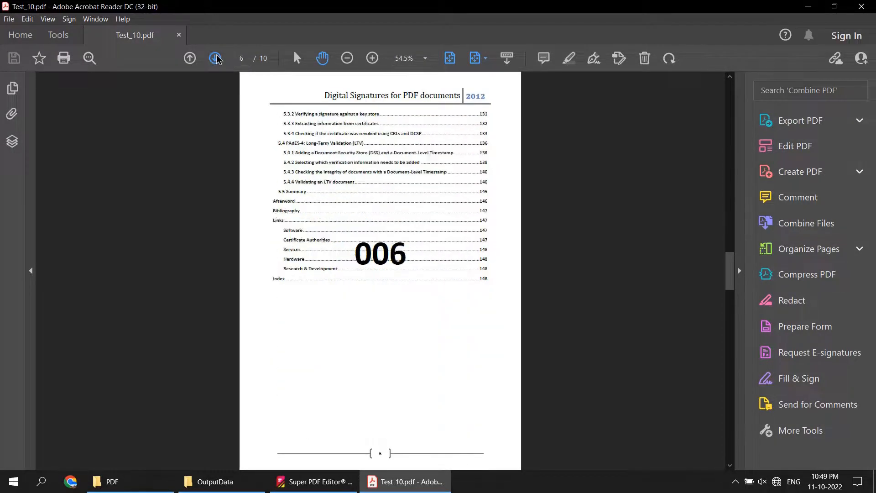
left_click(215, 58)
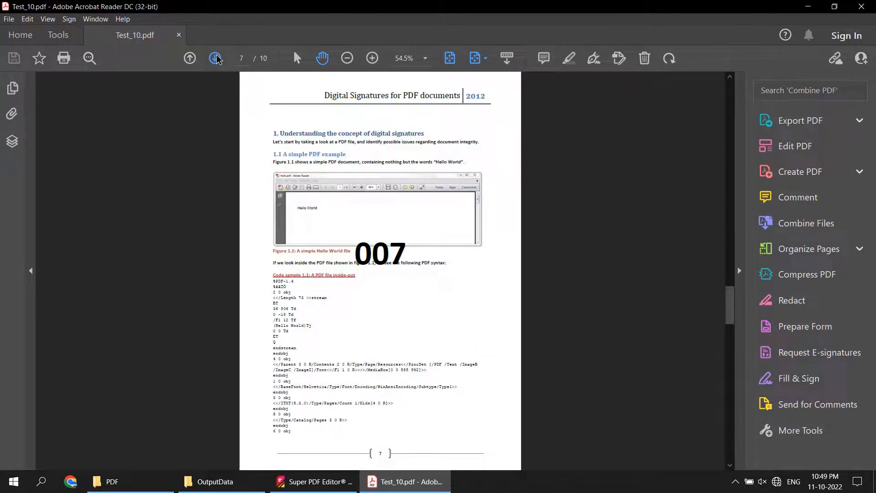
left_click(215, 58)
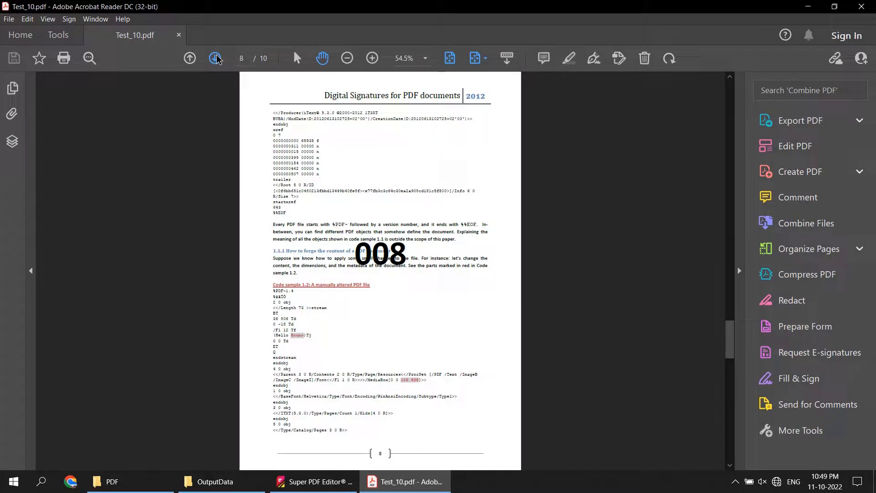
left_click(190, 58)
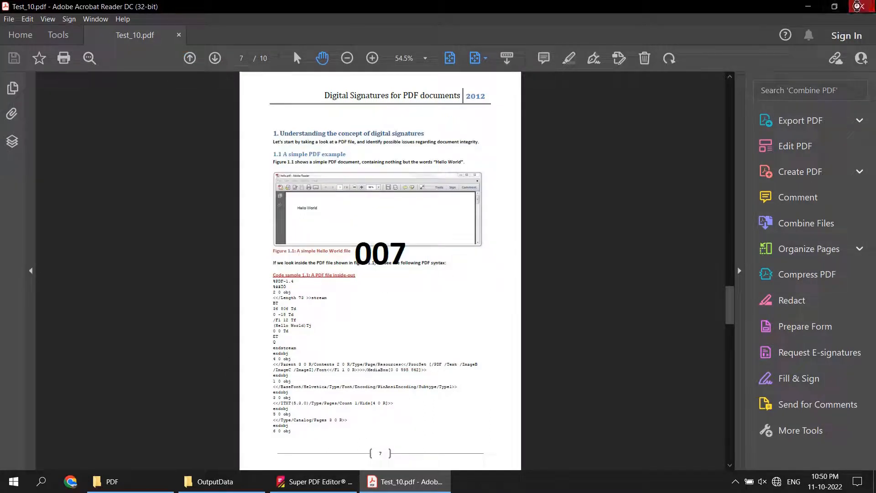
left_click(862, 7)
Step: Merge all the loaded PDFs into a single file in the OutputData folder, checking the folder's contents before processing
mouse_move(274, 101)
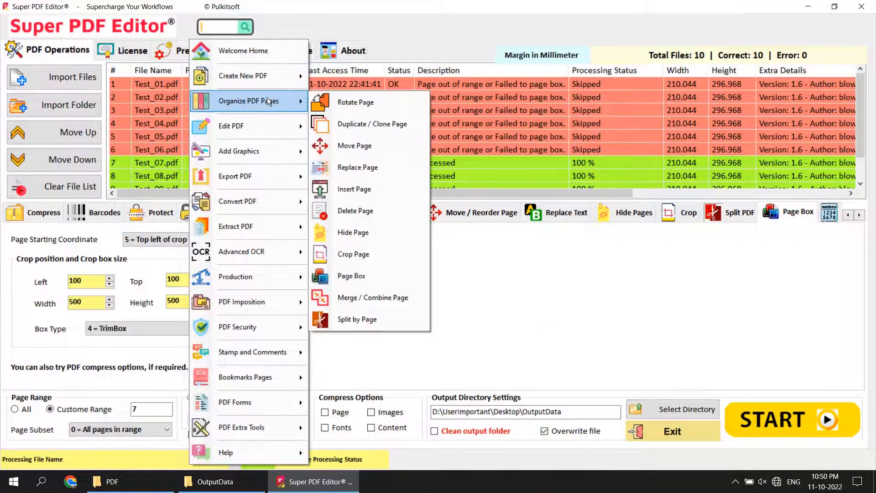
left_click(395, 298)
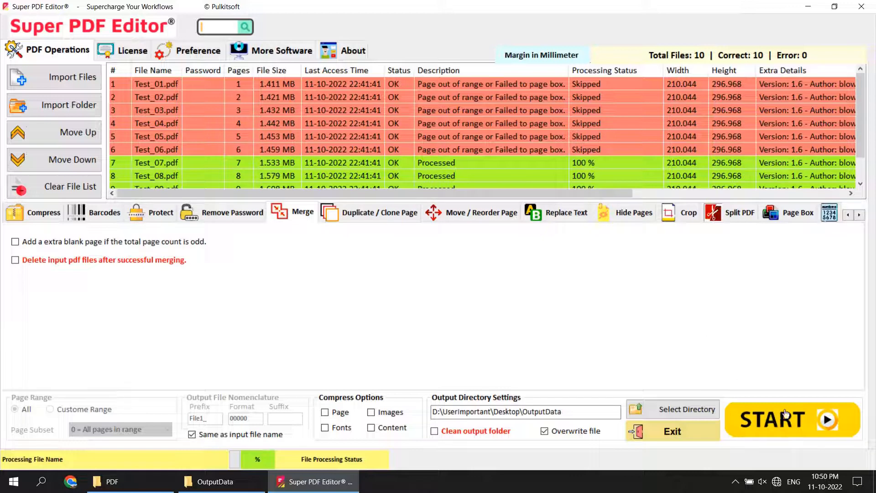
left_click(247, 482)
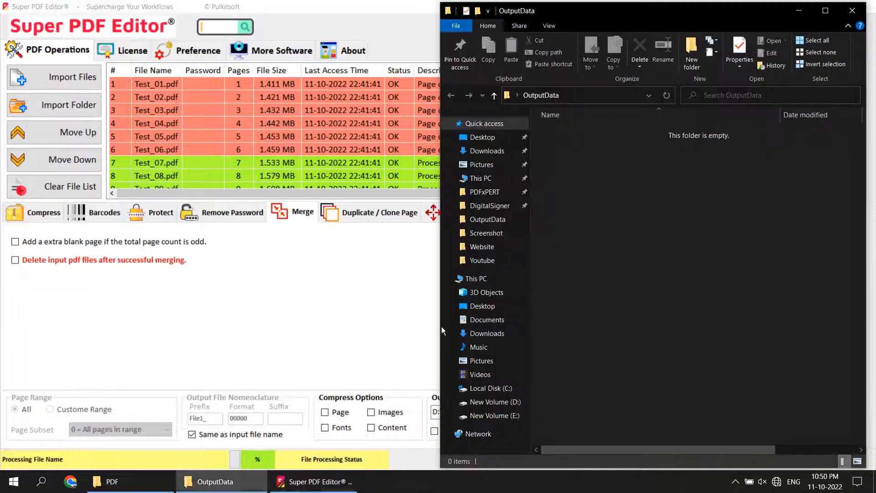
left_click(215, 477)
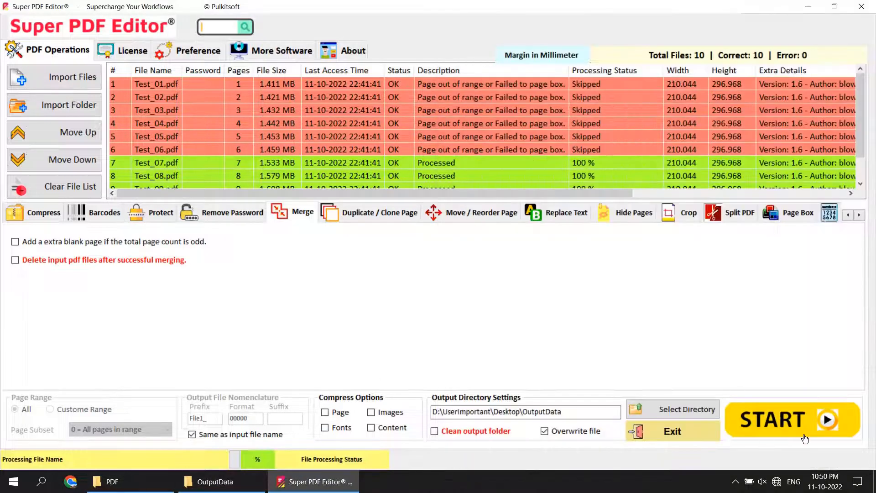
left_click(781, 425)
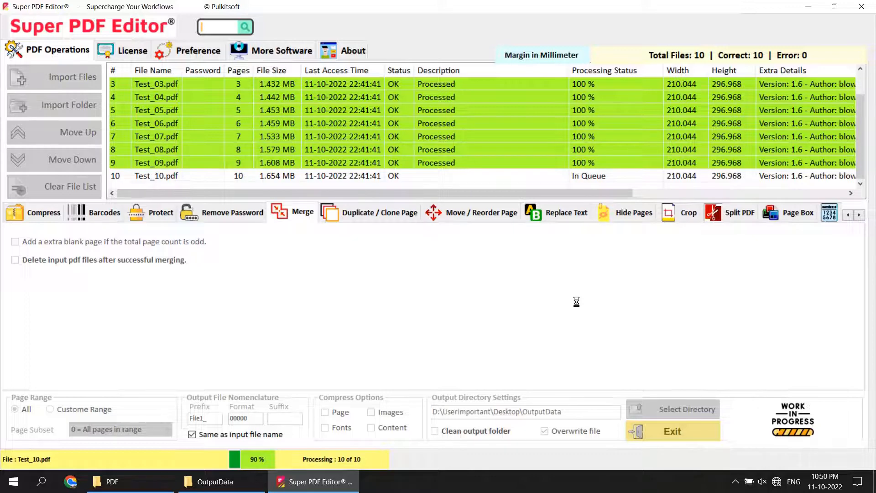
left_click(491, 282)
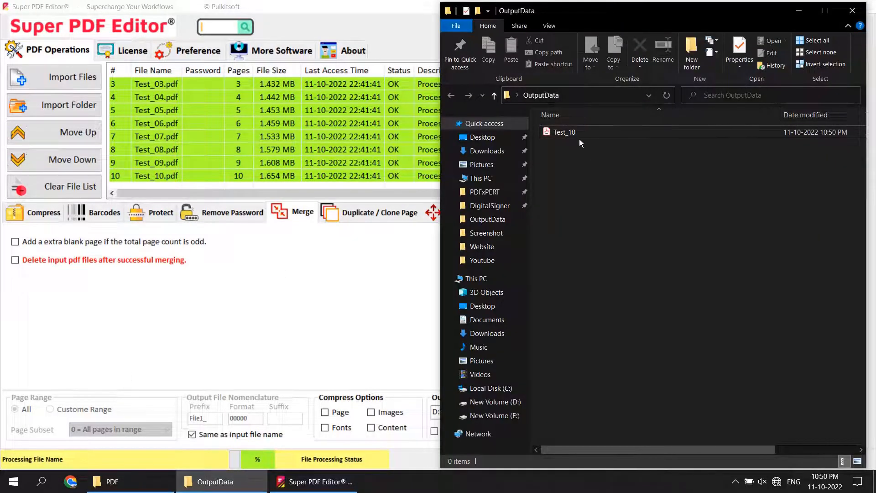
Step: Open the merged Test_10 from the OutputData folder, page through it to page 15, and close it
double_click(570, 133)
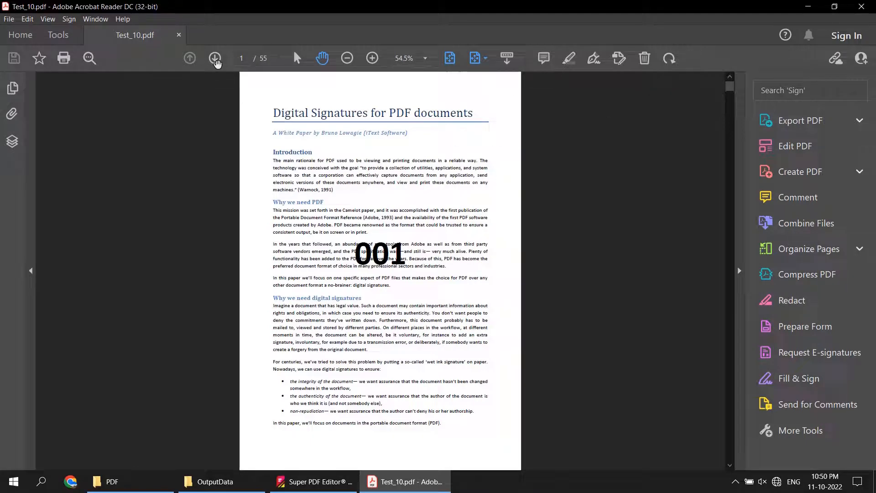
left_click(215, 58)
left_click(215, 58)
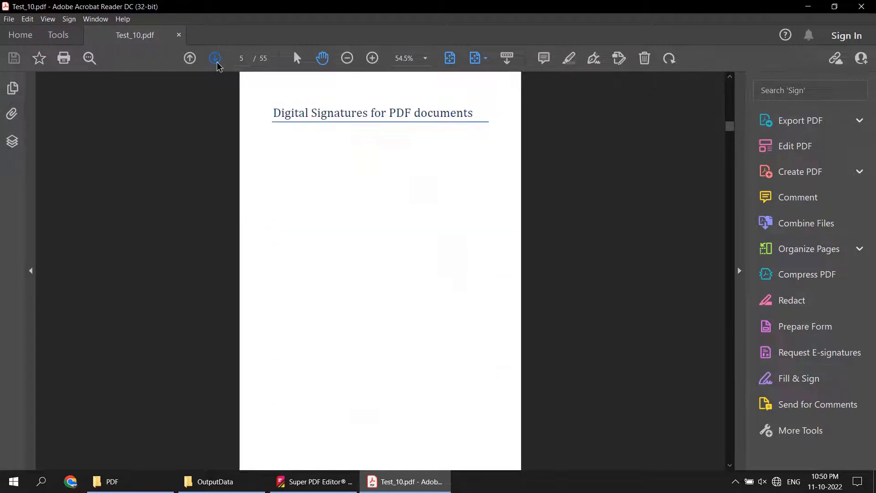
left_click(215, 59)
left_click(215, 59)
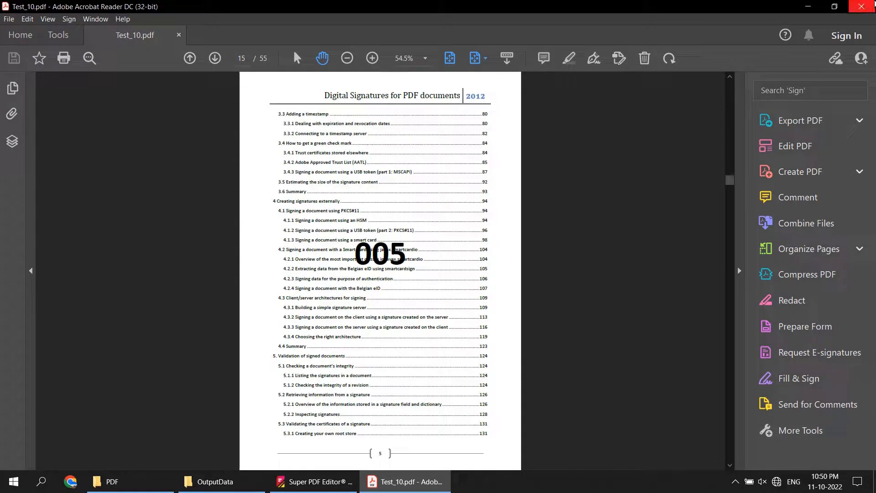
key("alt+F4")
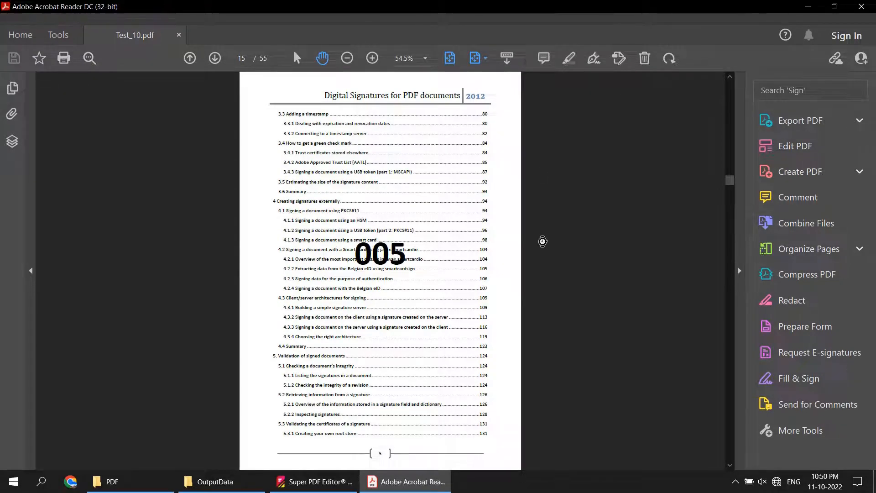
Step: Split each of the loaded PDFs into groups of 3 pages, with the output file prefix File1_ and format 00000
left_click(232, 30)
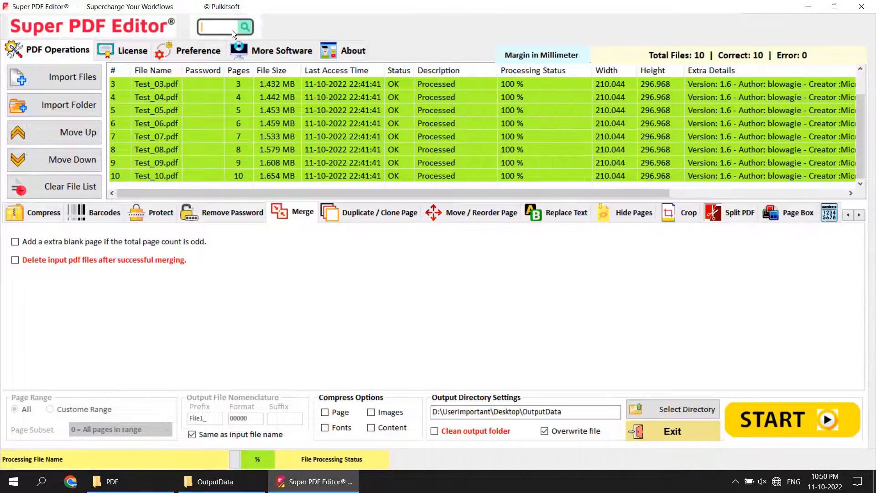
mouse_move(261, 97)
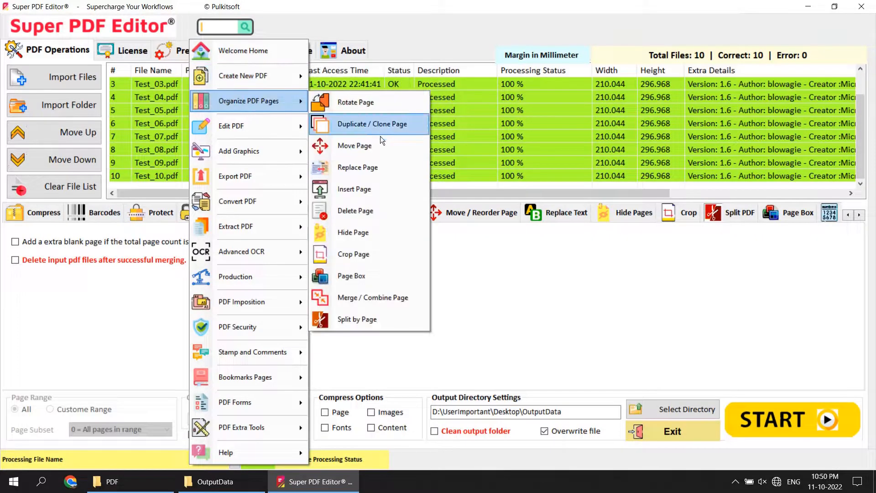
left_click(374, 319)
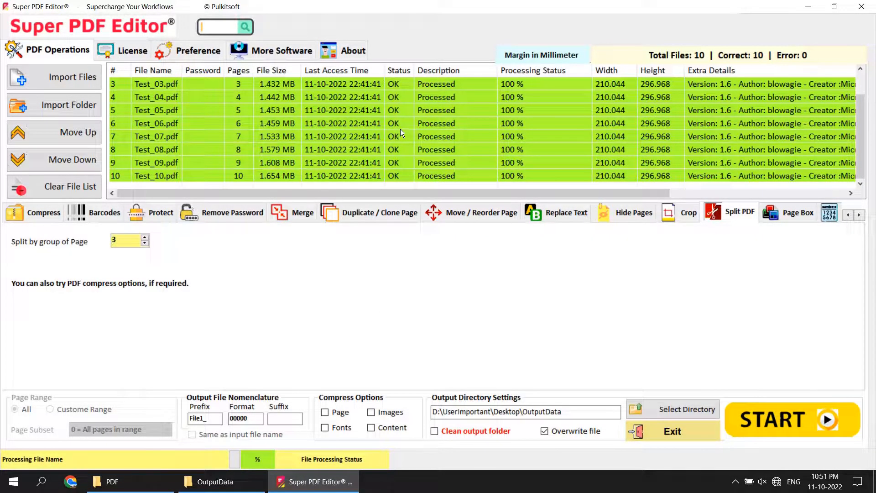
left_click(785, 419)
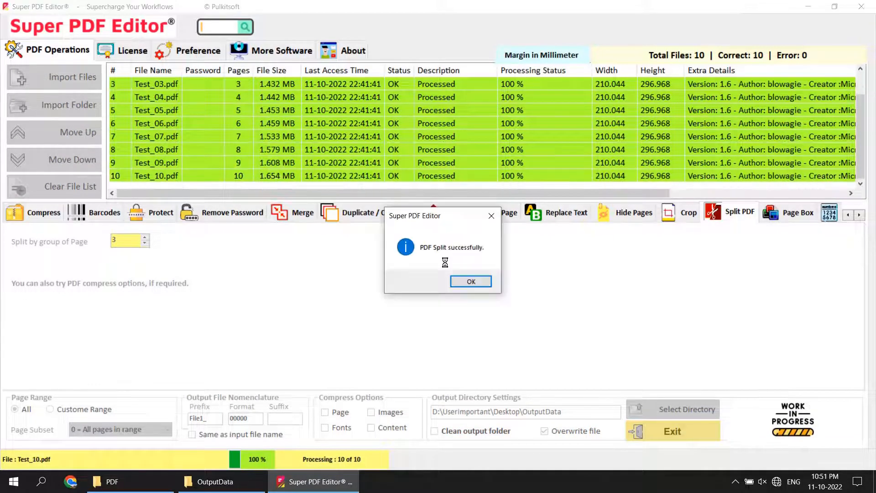
left_click(470, 282)
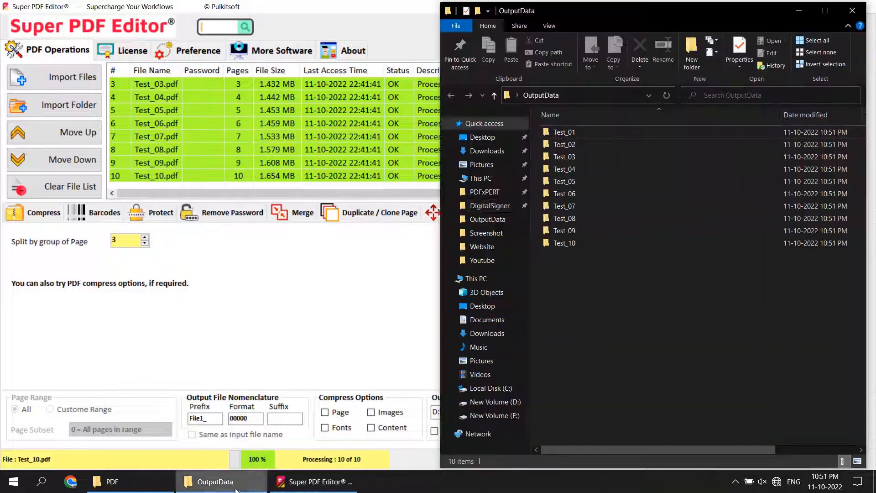
Step: Check the split of Test_09 by viewing File1_00004_00006 and File1_00007_00009 in its output folder, and return to Super PDF Editor
double_click(598, 235)
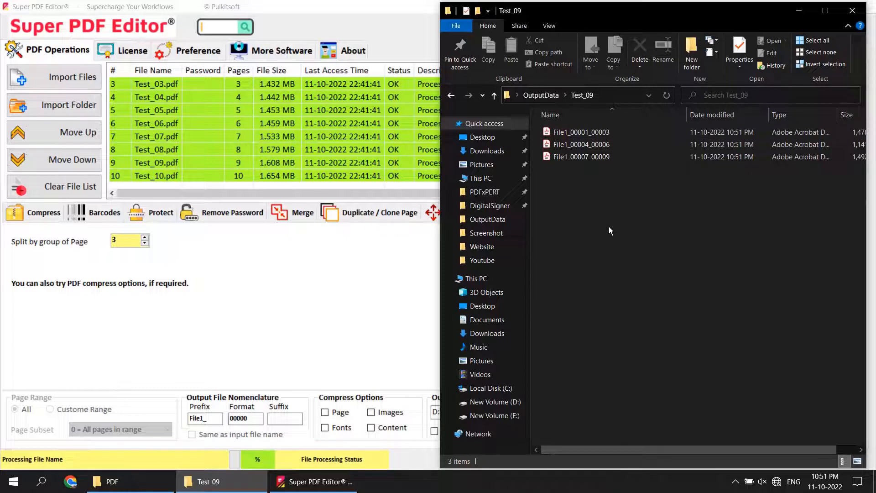
left_click(596, 145)
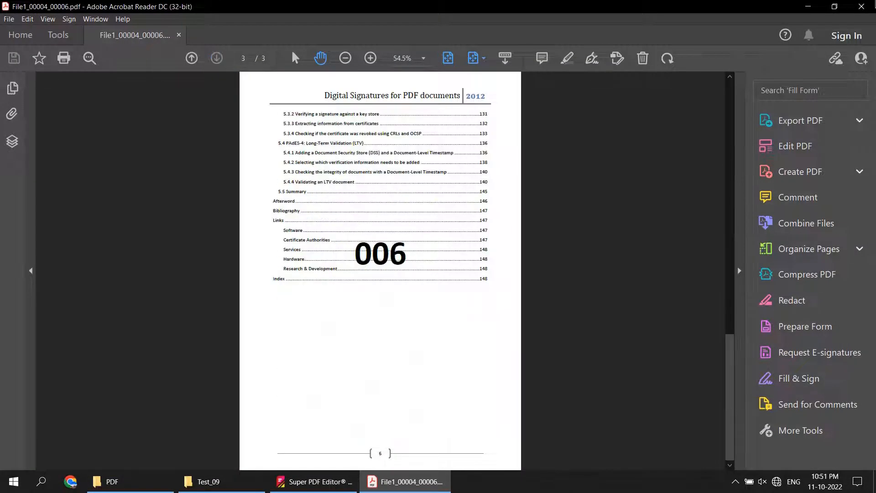
left_click(862, 6)
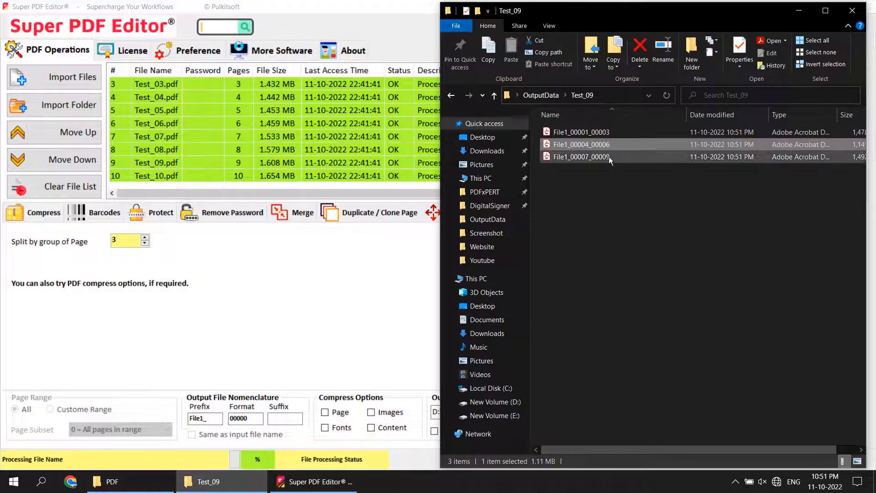
left_click(602, 156)
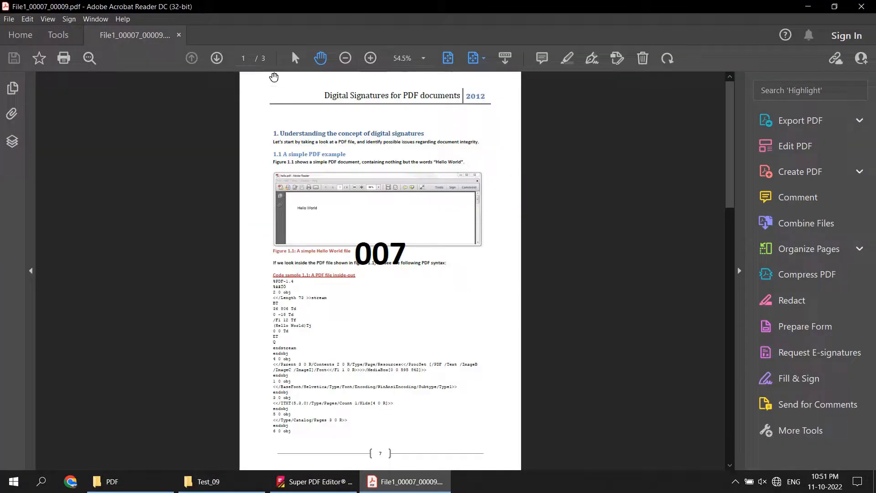
left_click(219, 58)
left_click(219, 59)
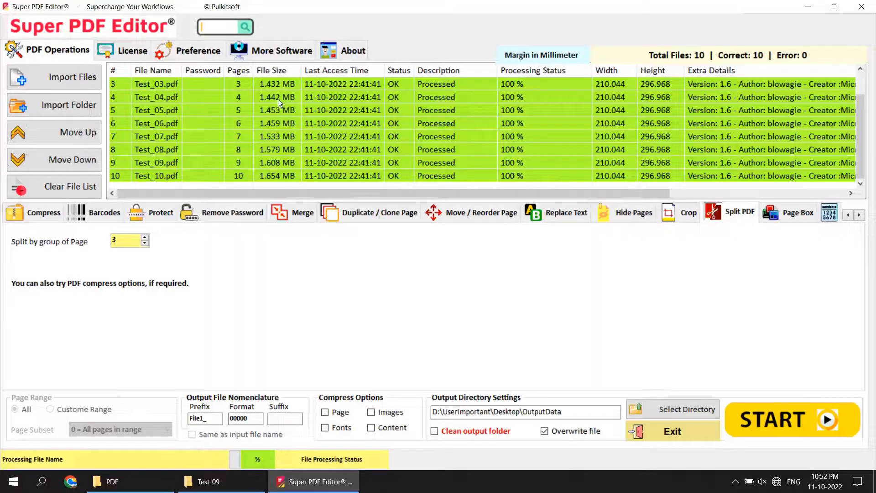
Step: Bring up the list of PDF tool categories
left_click(229, 29)
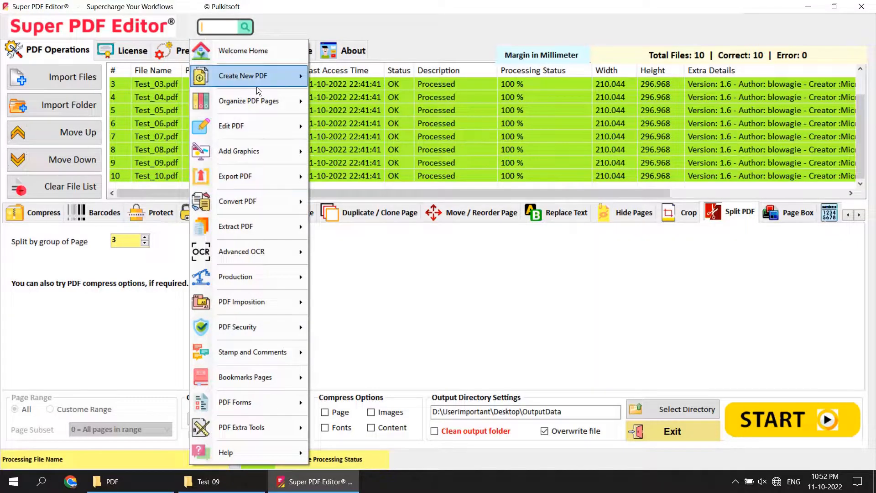